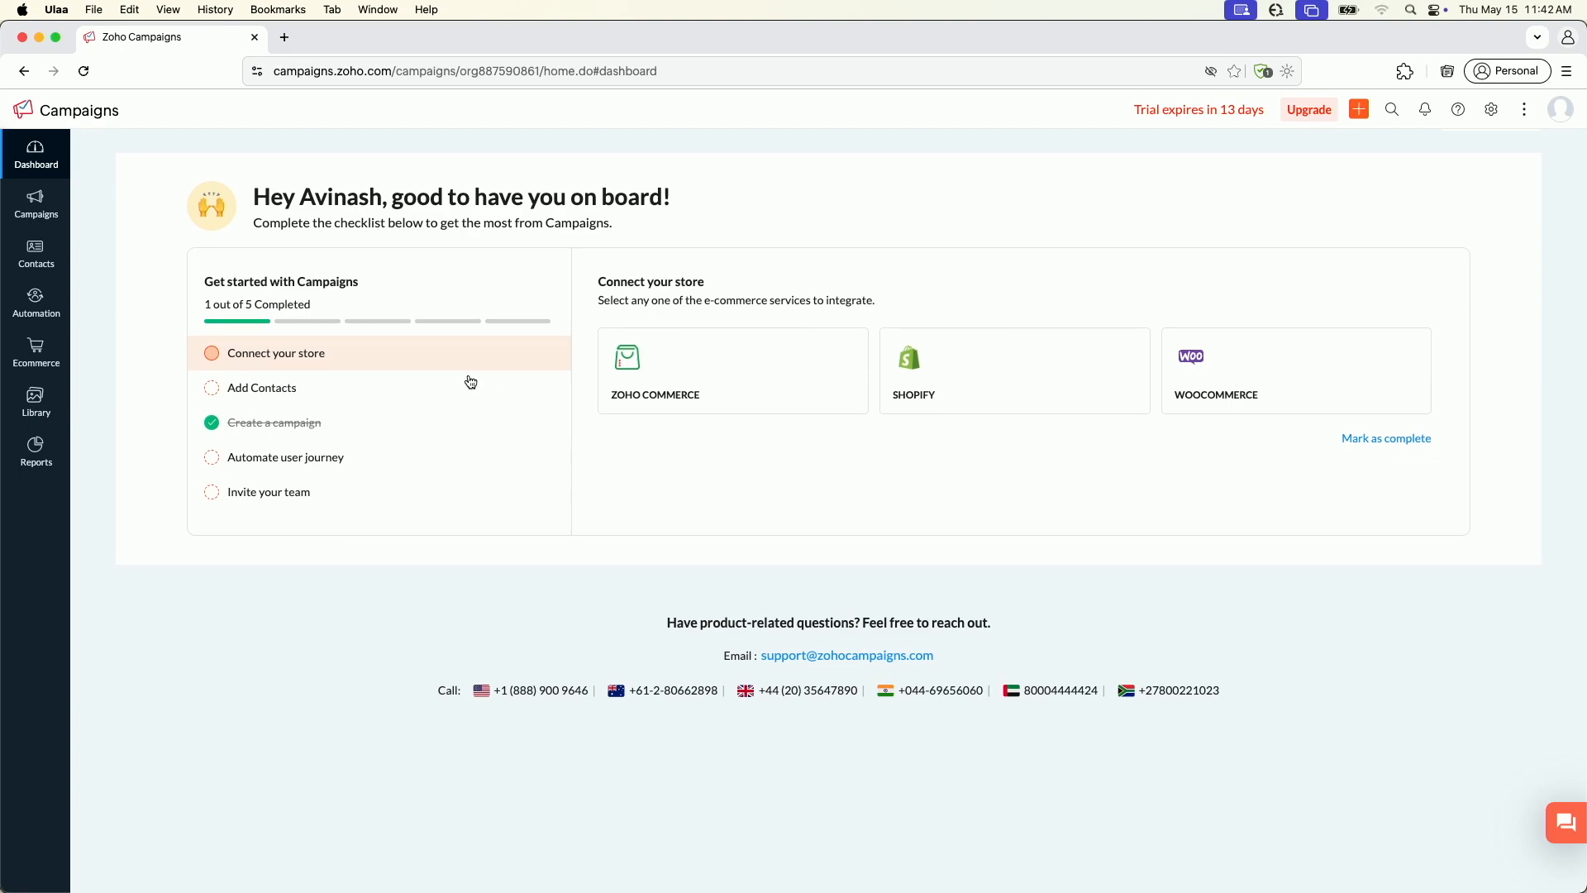
Open the Welcome draft from the email campaigns and start editing its email content
mouse_move(56, 206)
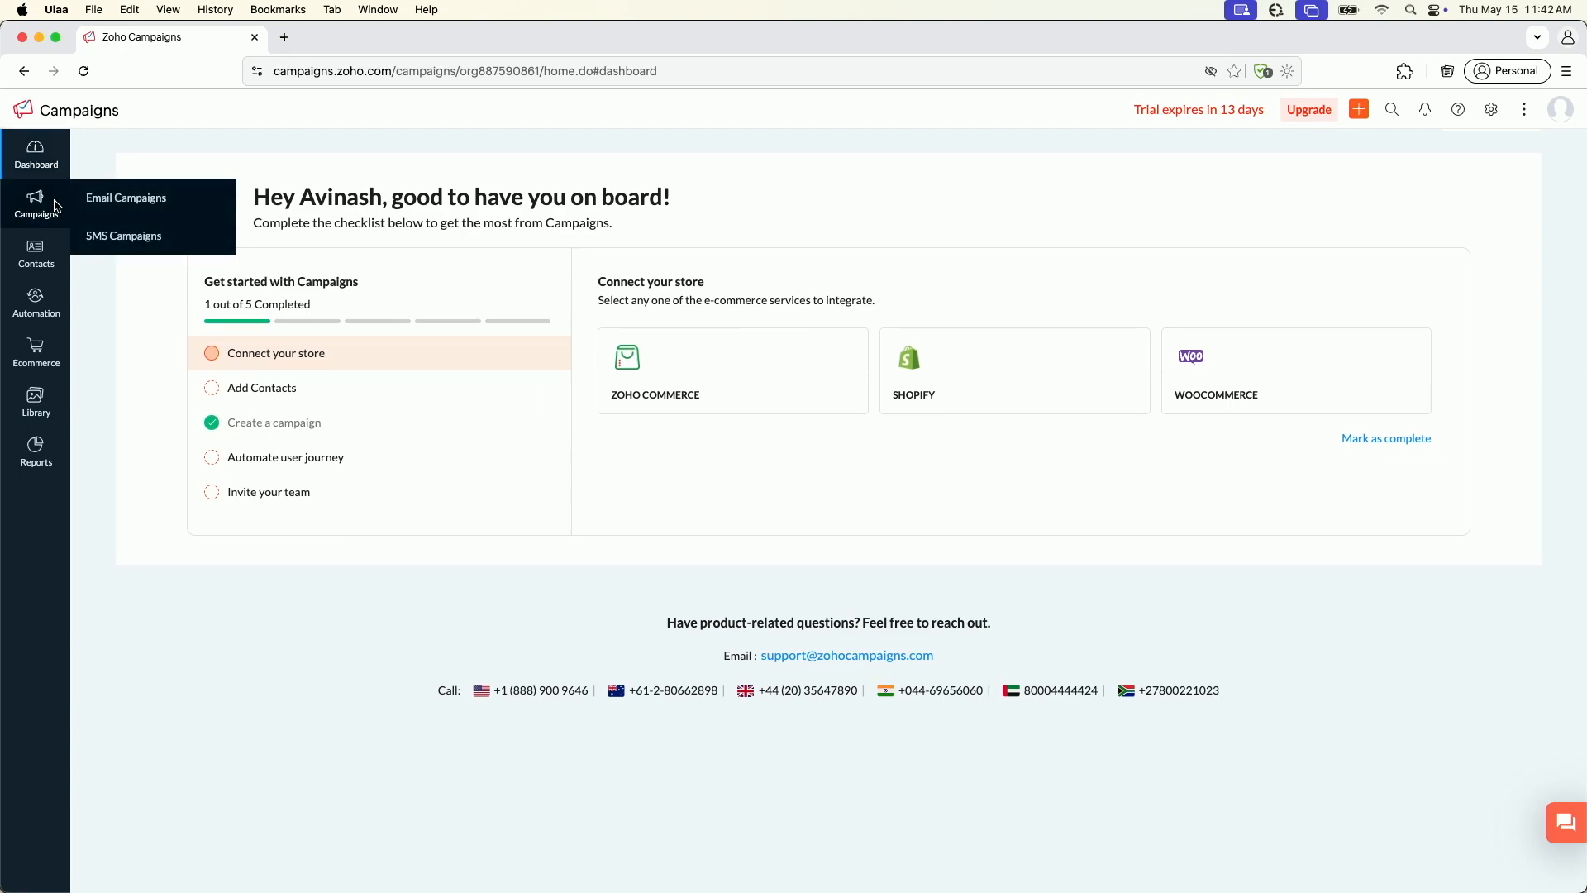
left_click(122, 201)
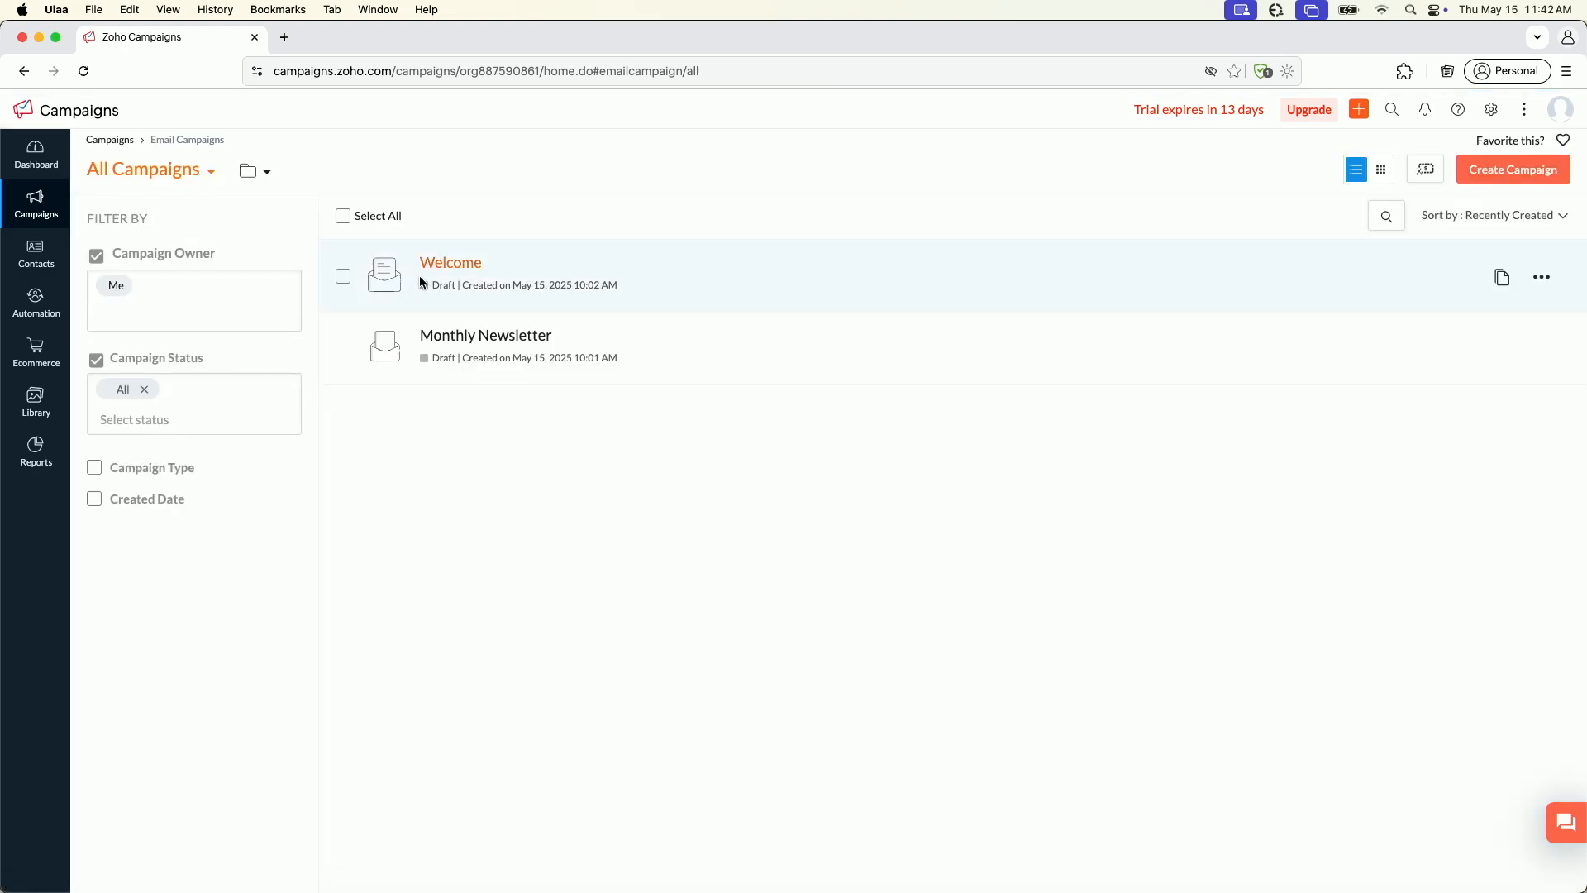
left_click(439, 263)
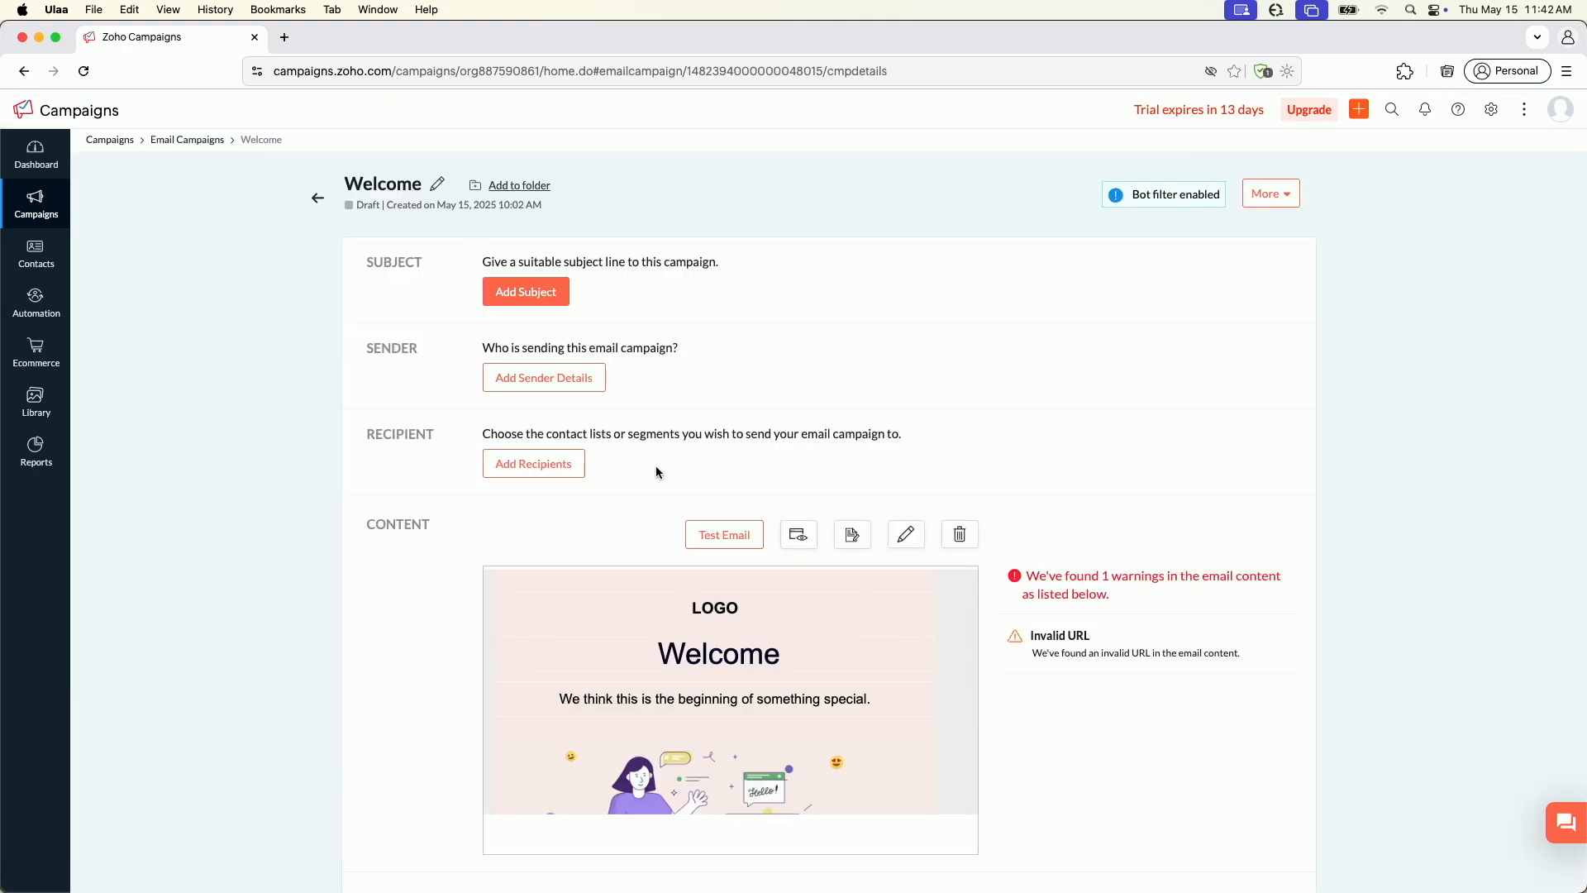
scroll(656, 465, "down", 2)
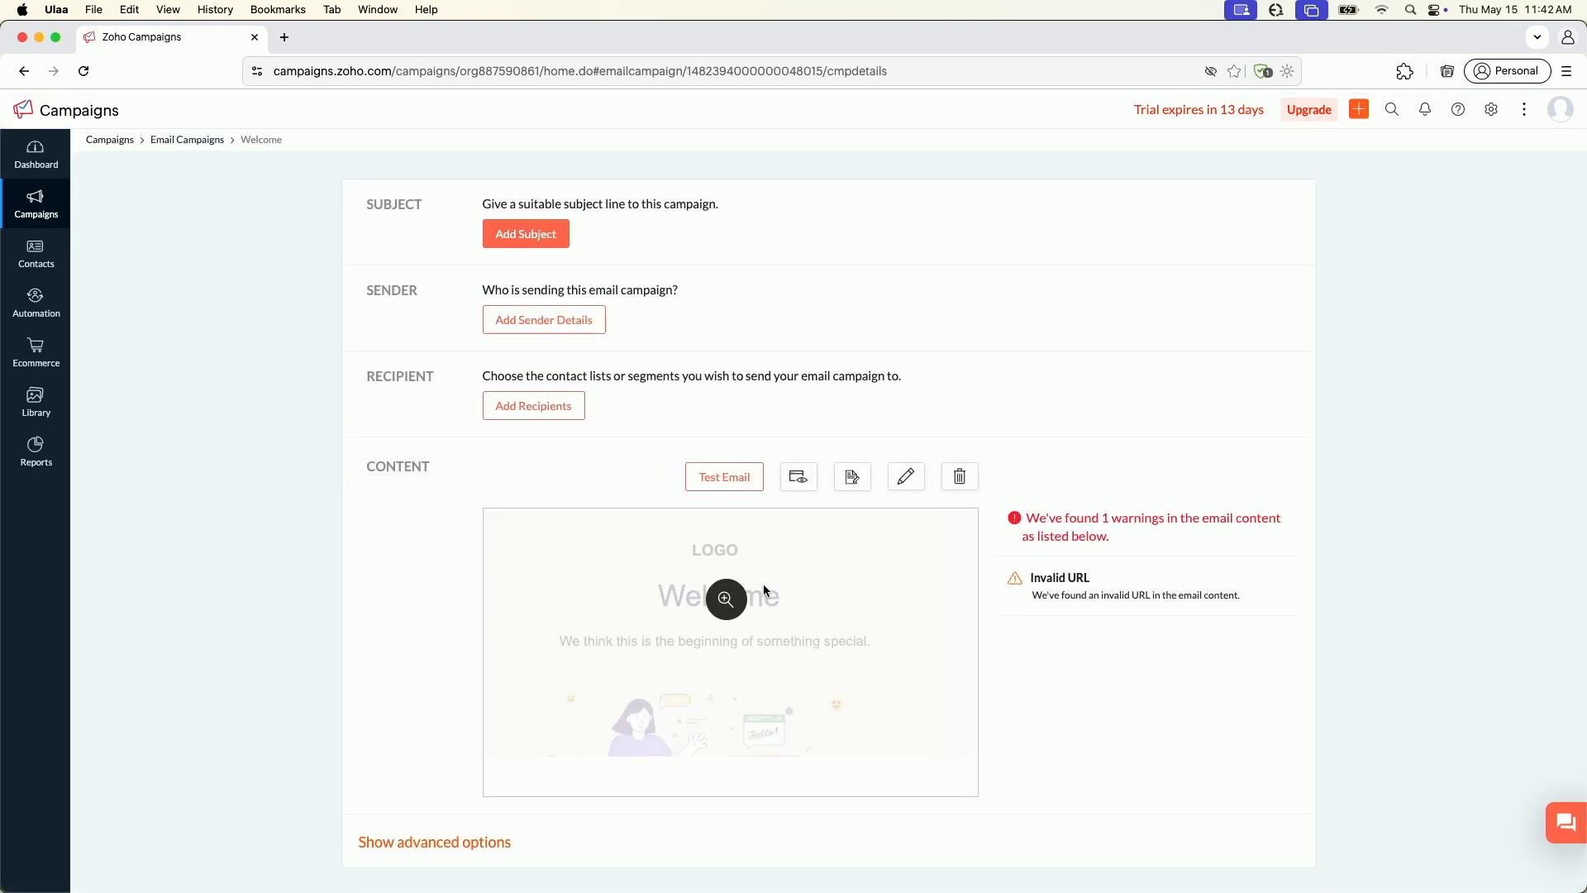
left_click(910, 478)
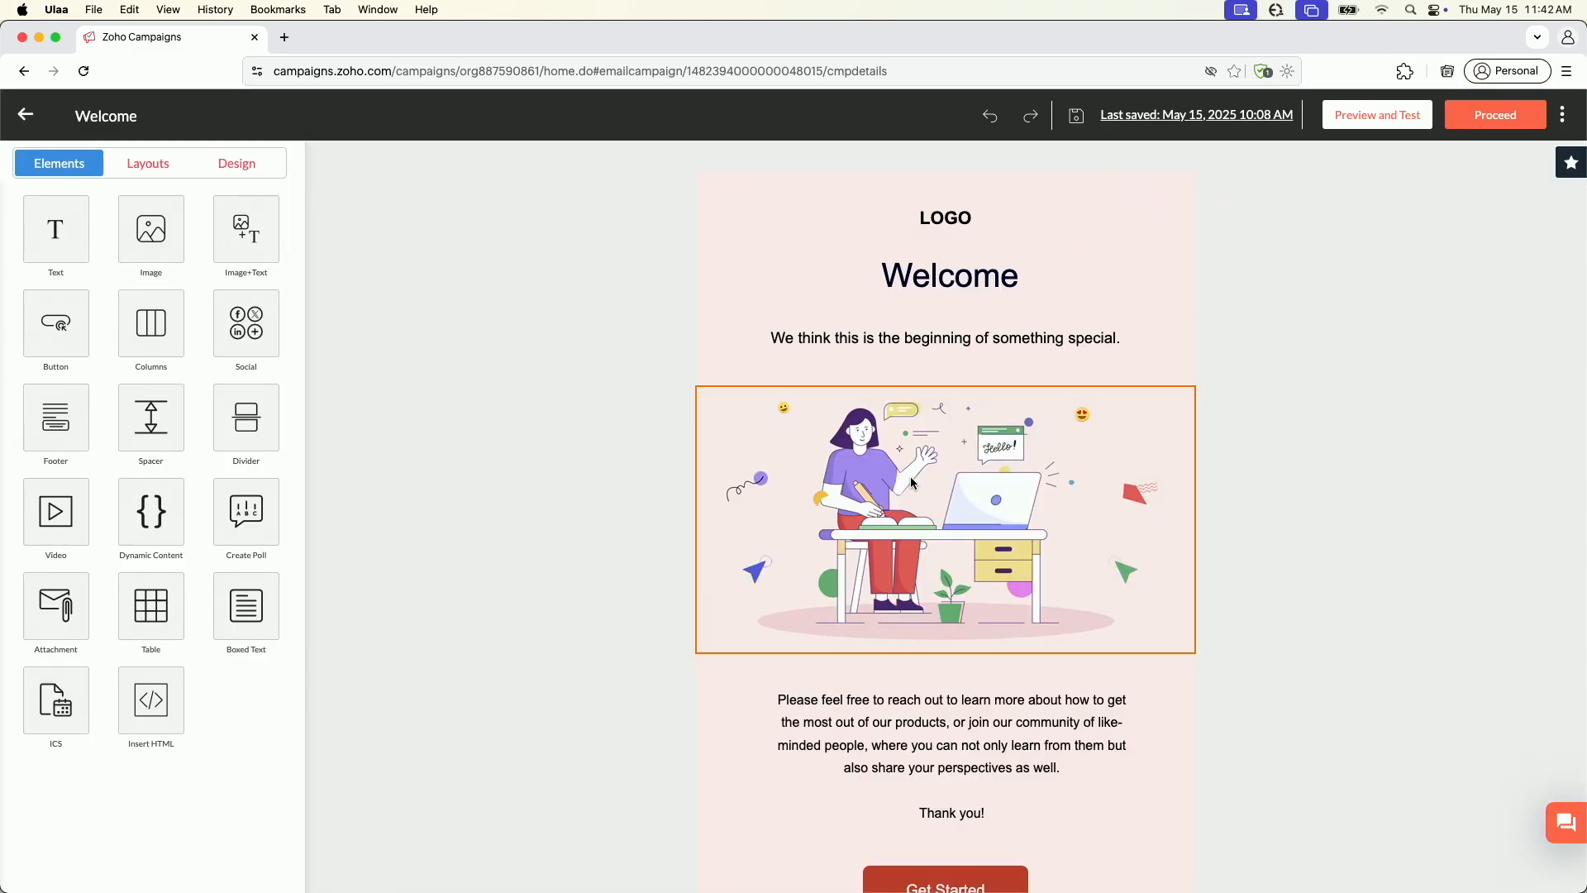
right_click(912, 482)
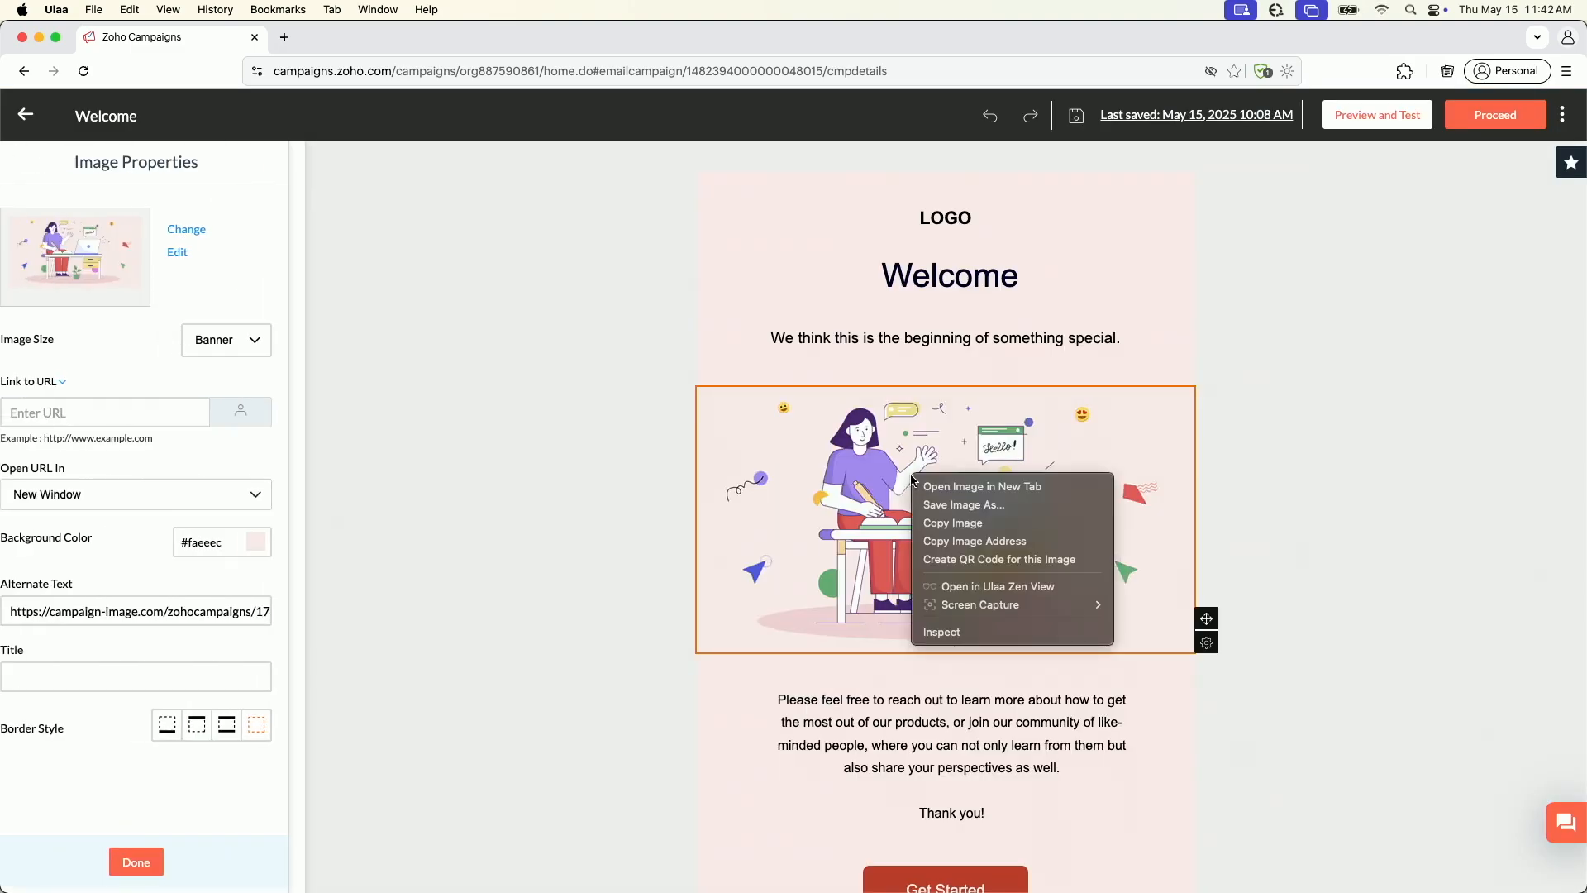
left_click(634, 467)
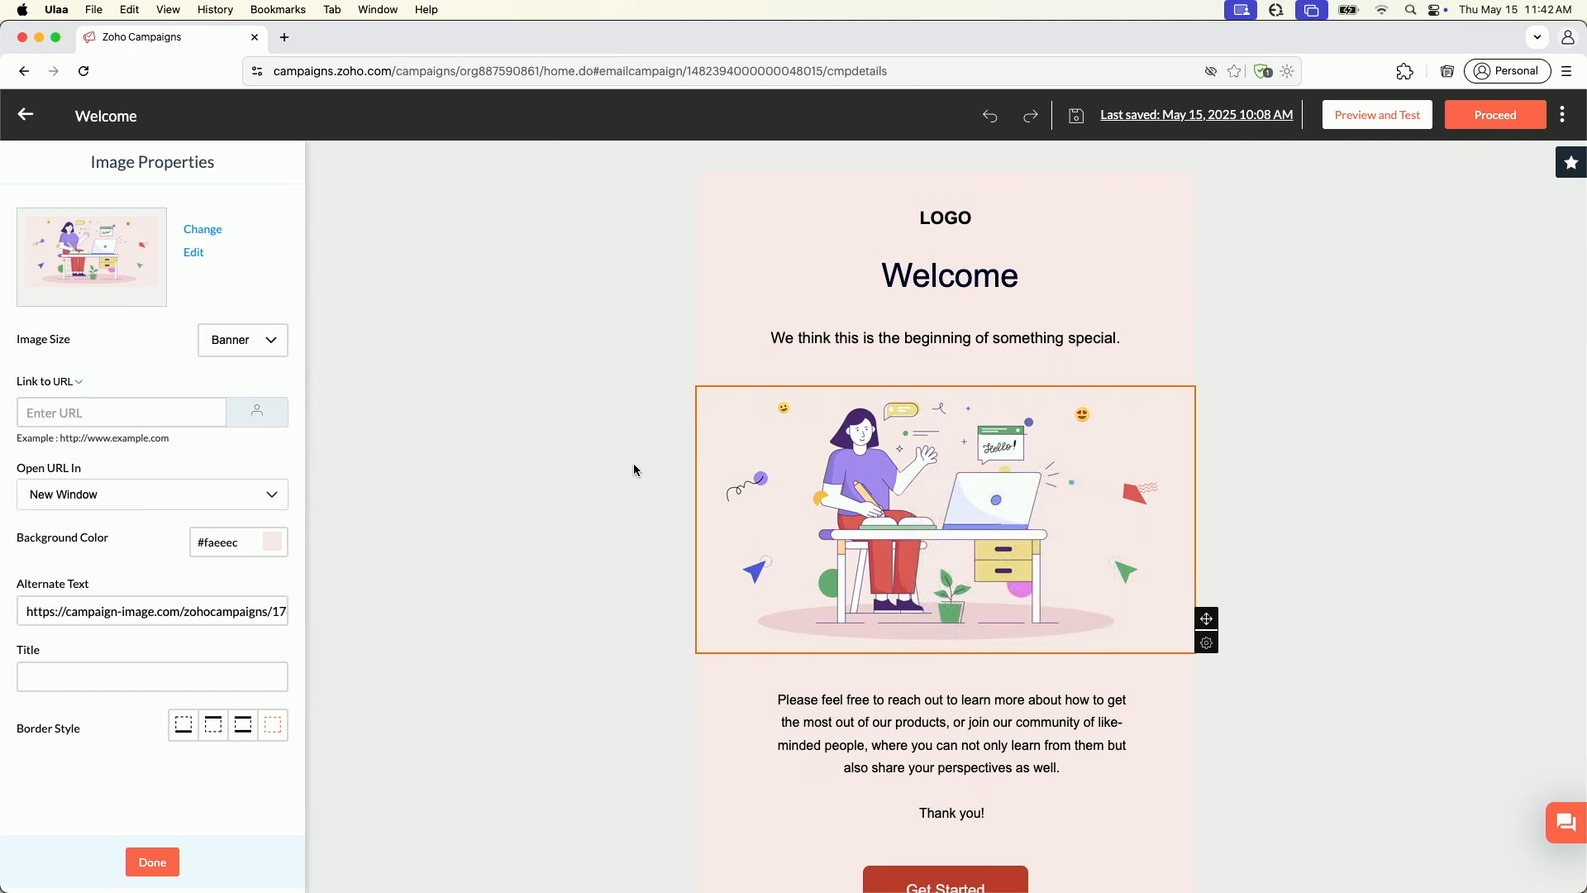
left_click(152, 862)
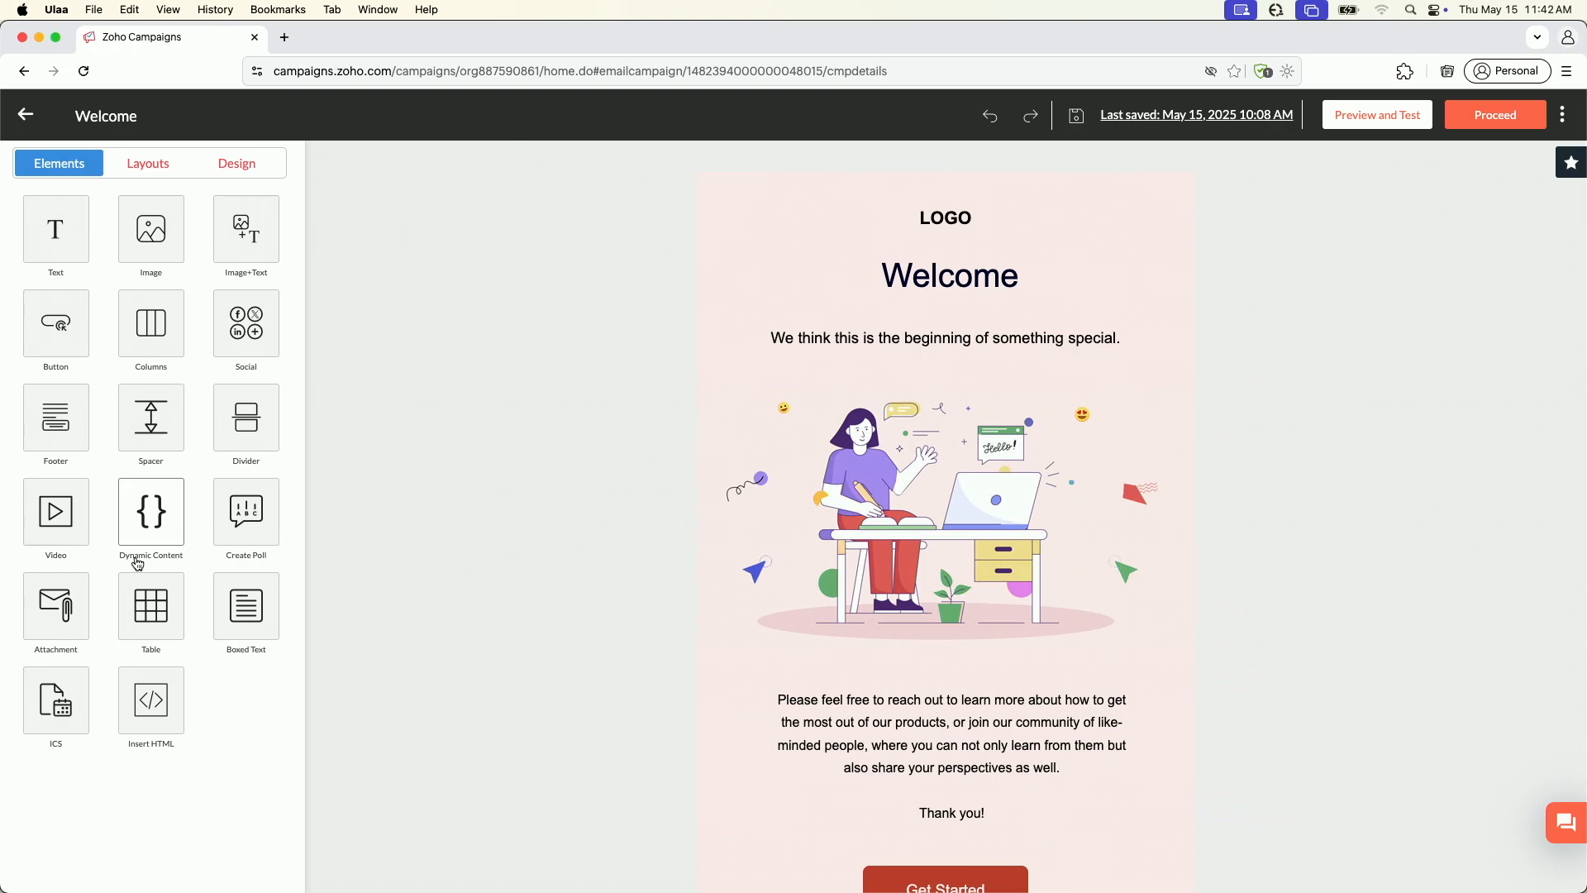
Insert a single-image block above the banner illustration and delete that block again
left_click(130, 252)
left_click_drag(71, 238, 807, 380)
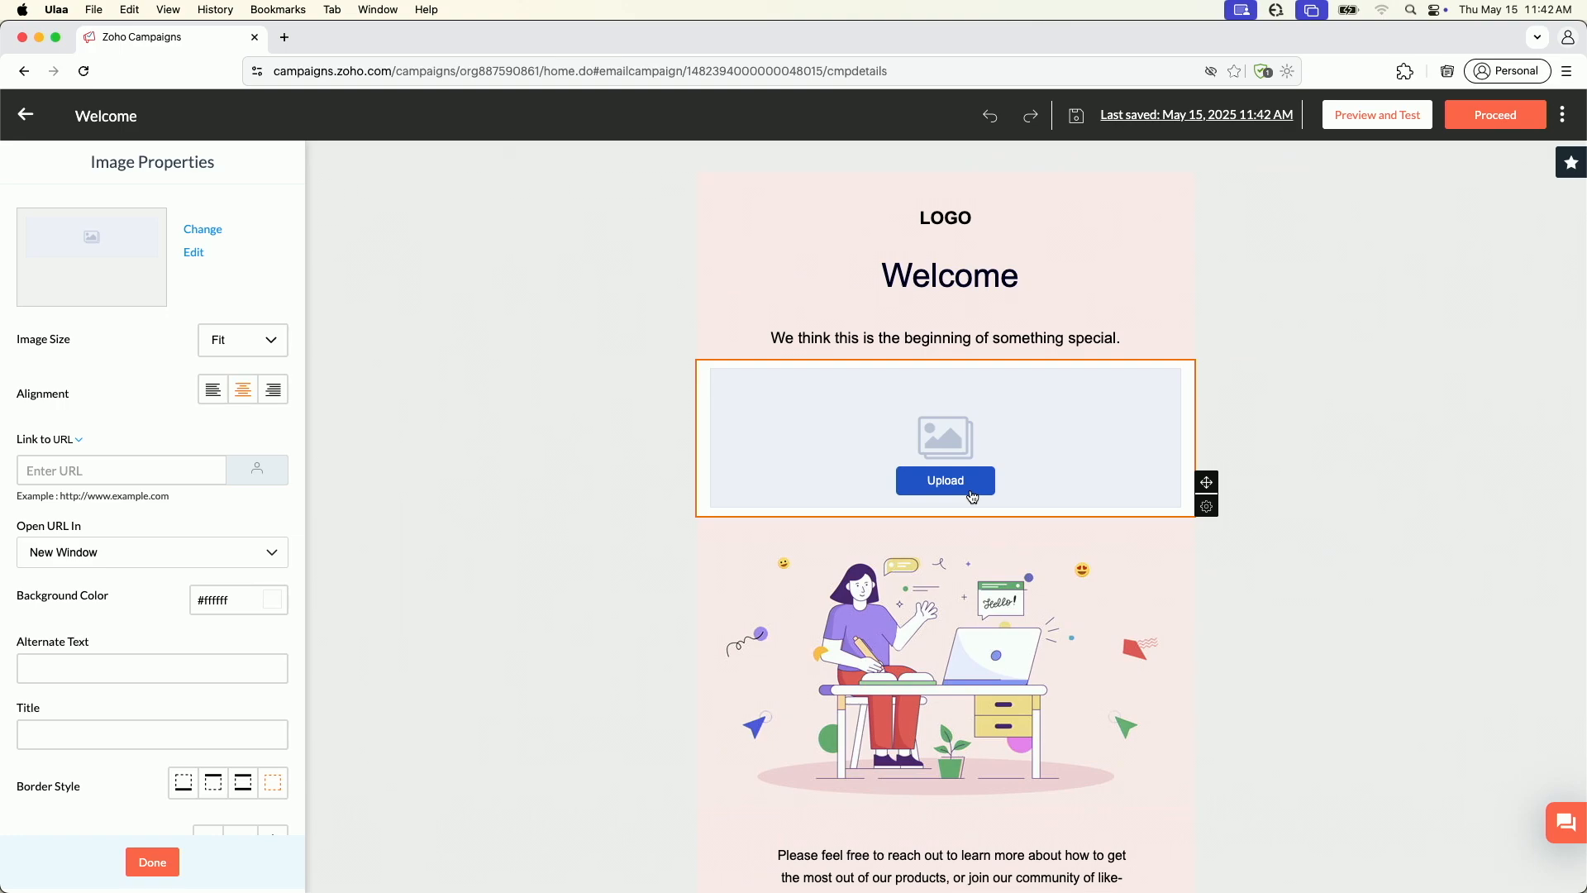
mouse_move(1207, 506)
left_click(1207, 552)
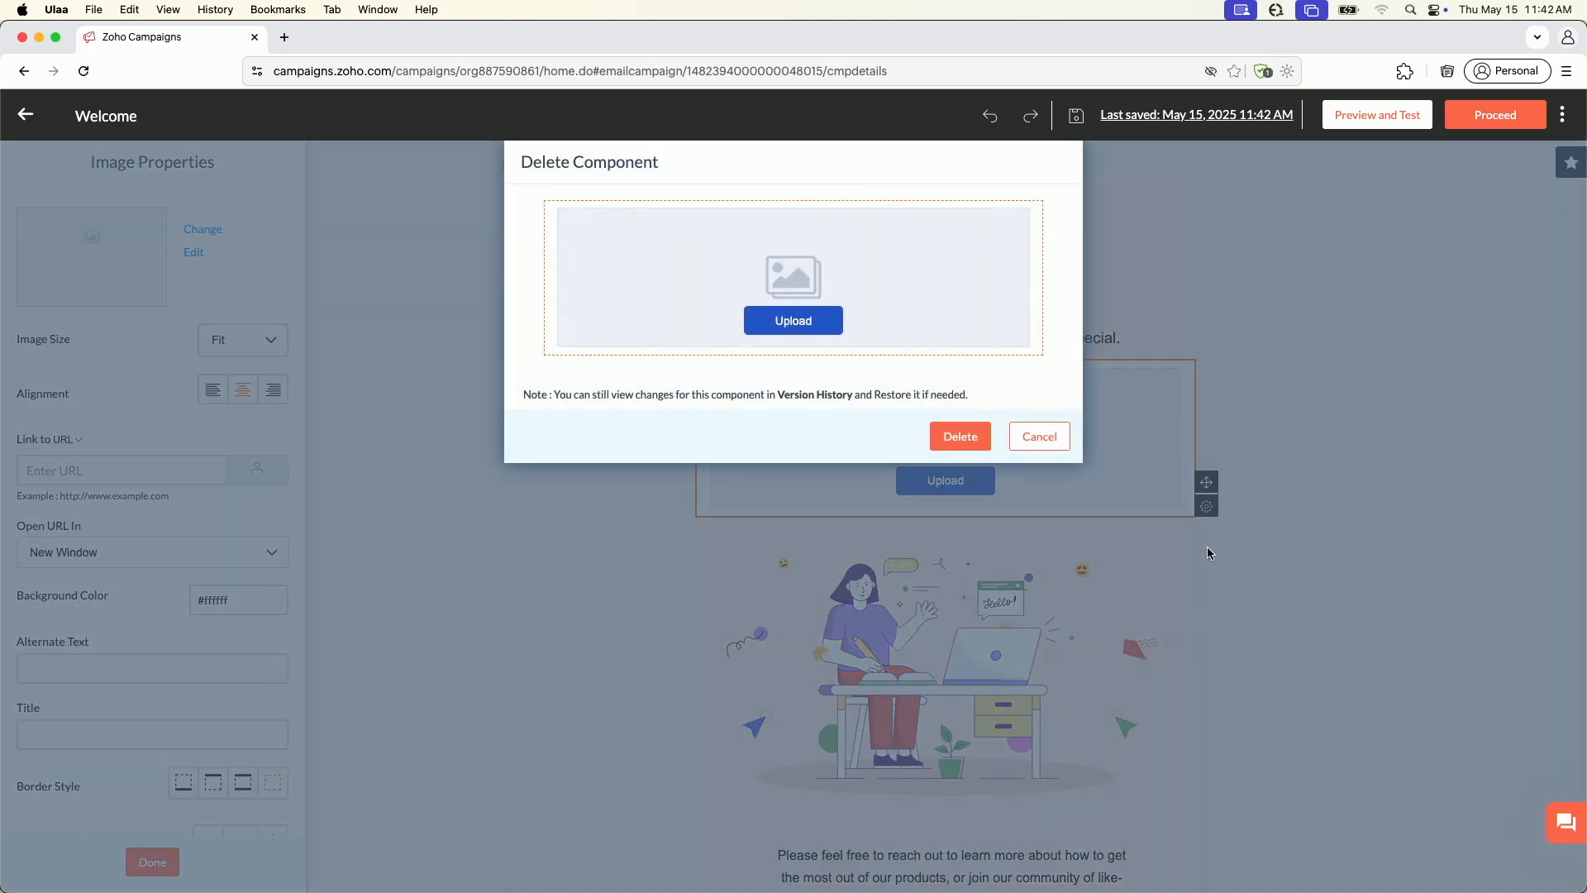
left_click(959, 436)
Bookmark the footer's social icons component under the name "widget social"
scroll(954, 518, "down", 4)
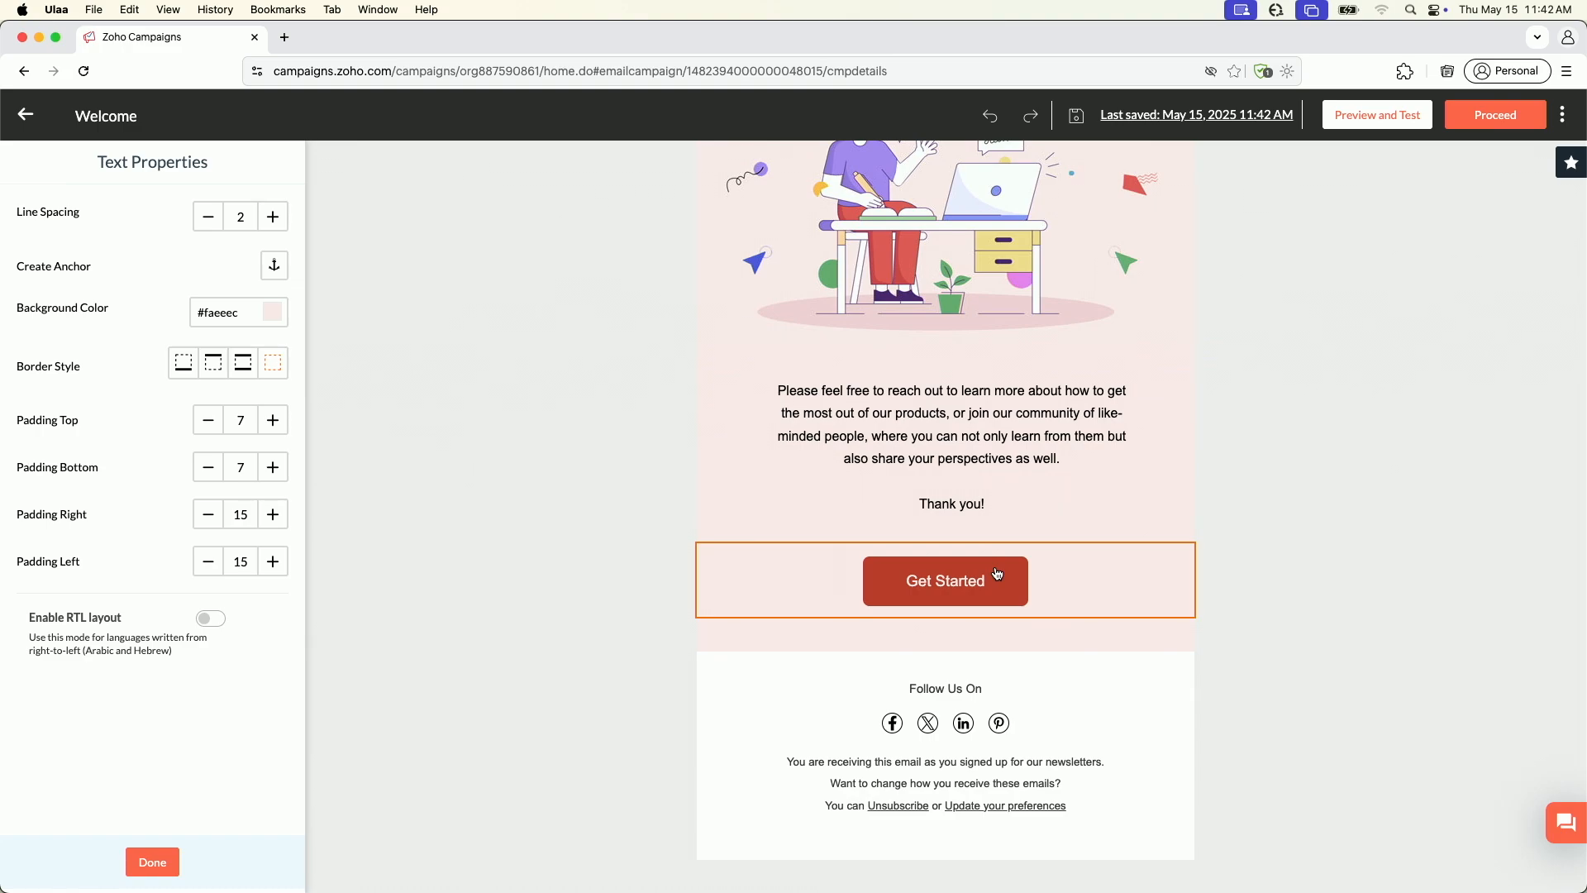
scroll(944, 556, "up", 4)
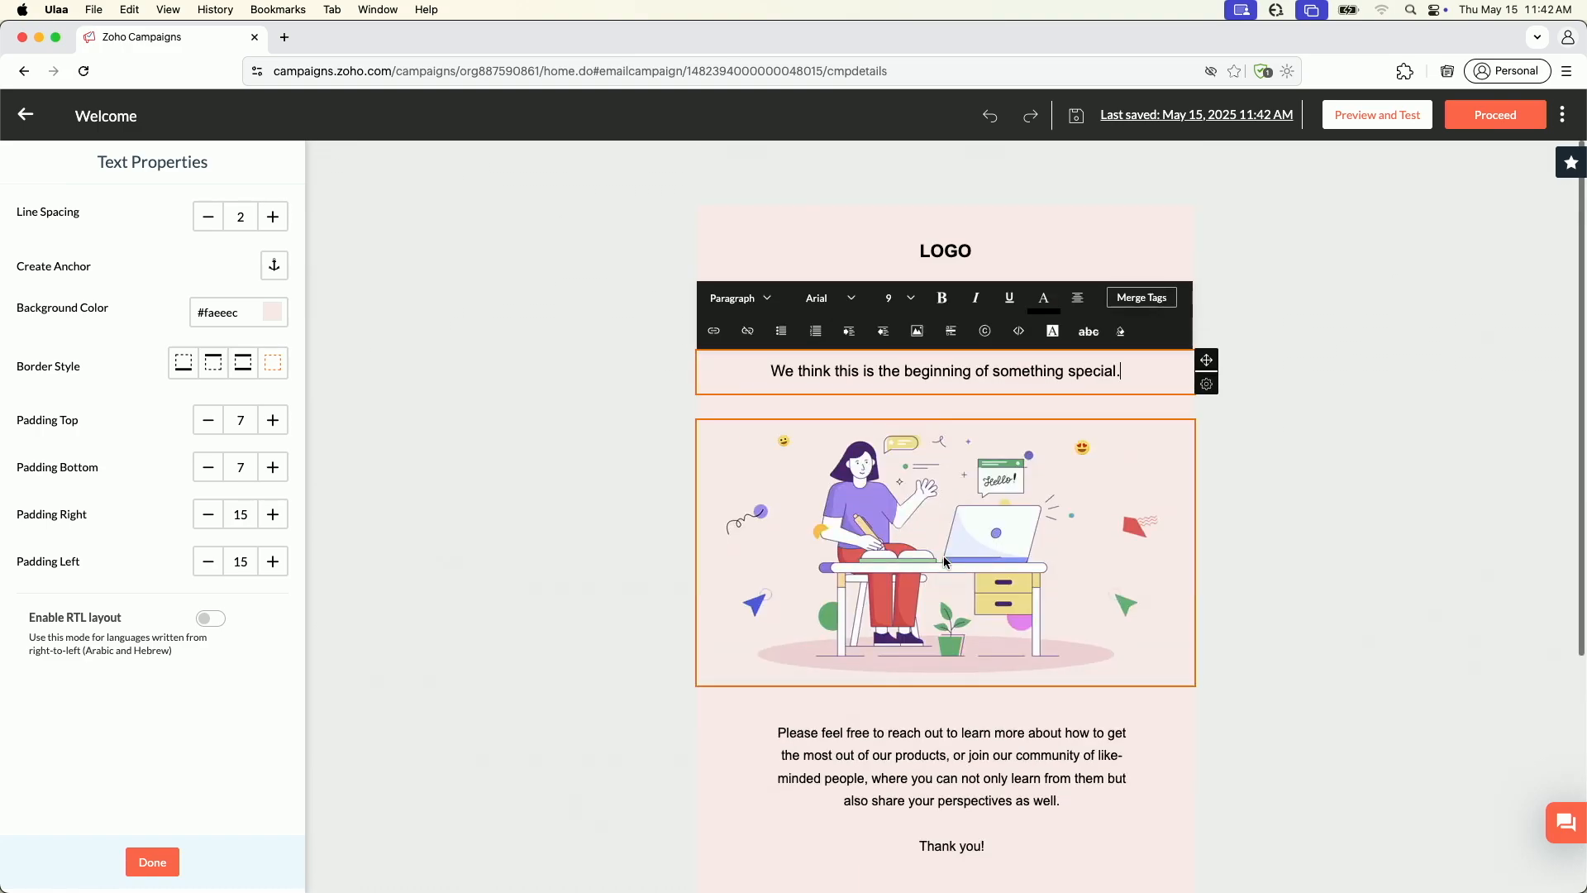
scroll(944, 555, "down", 4)
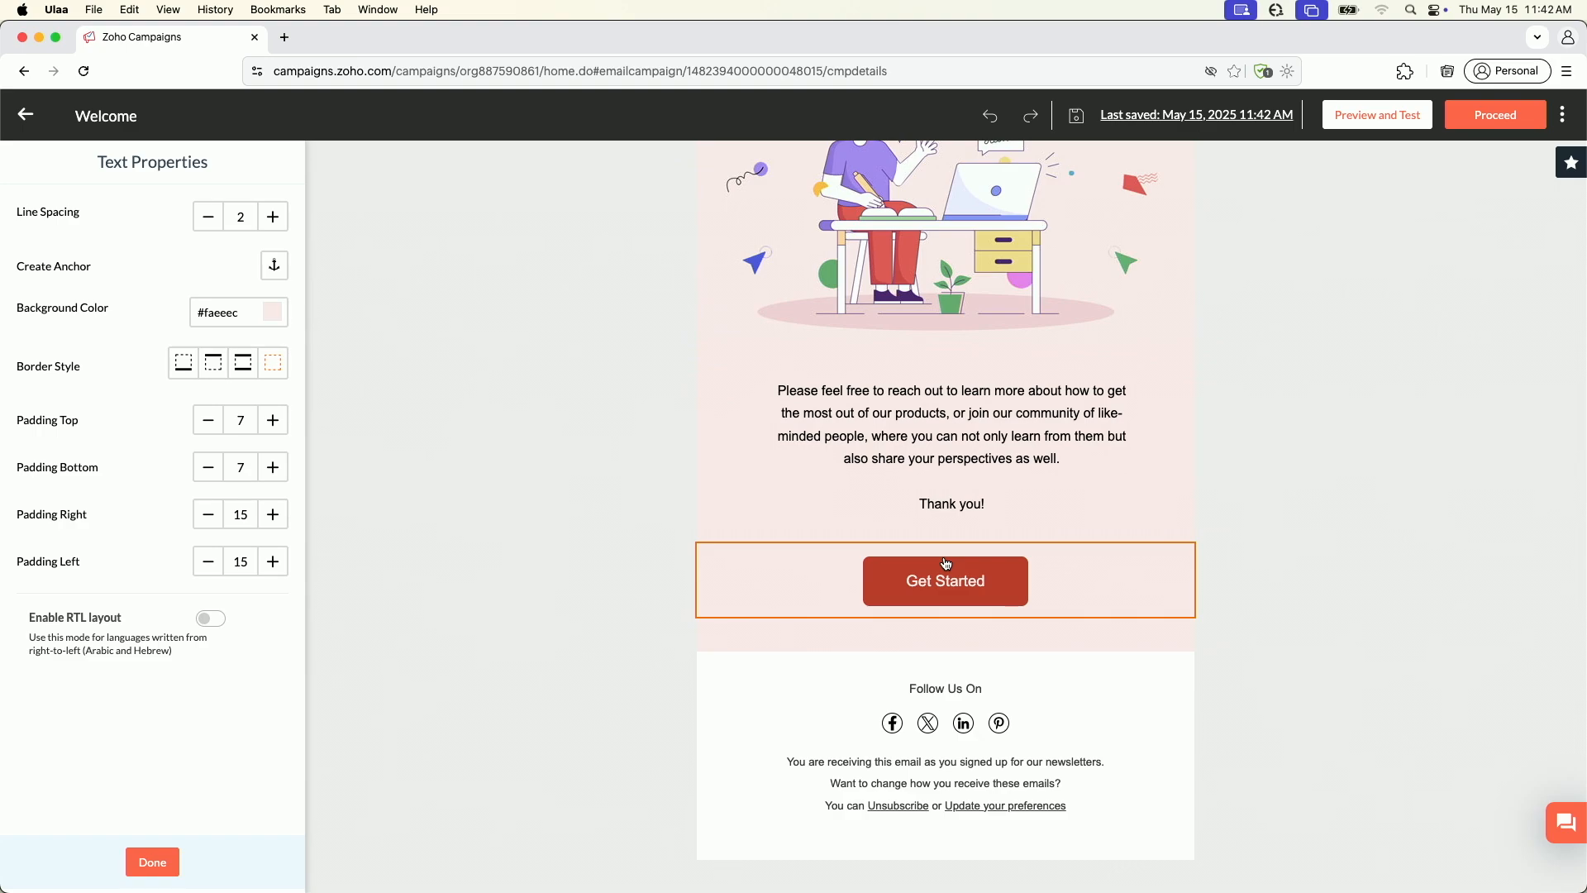
left_click(1039, 717)
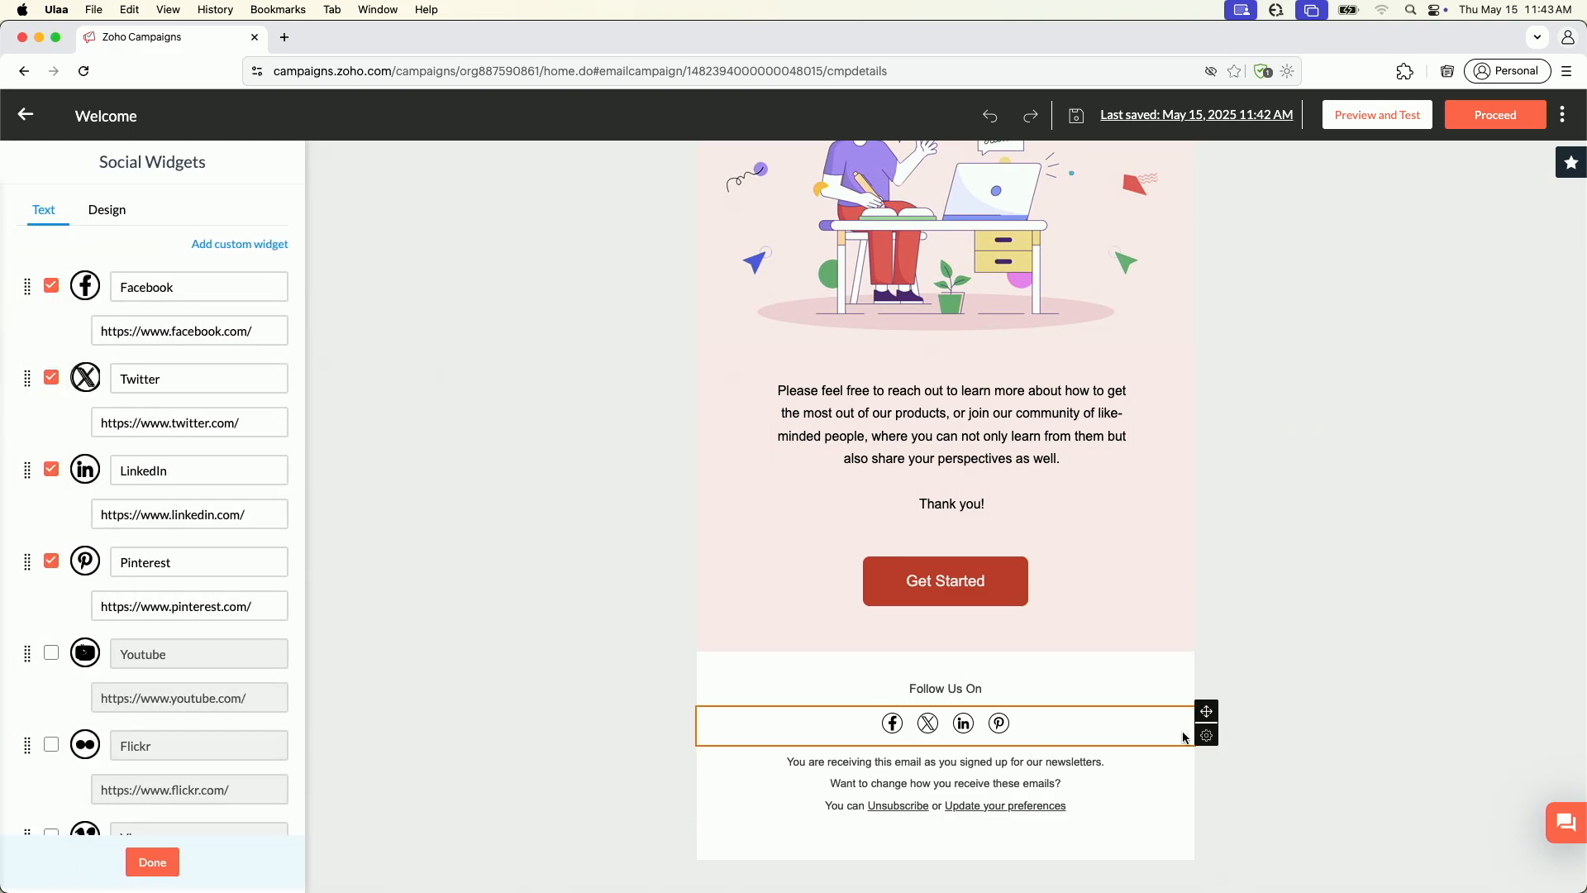
mouse_move(1207, 738)
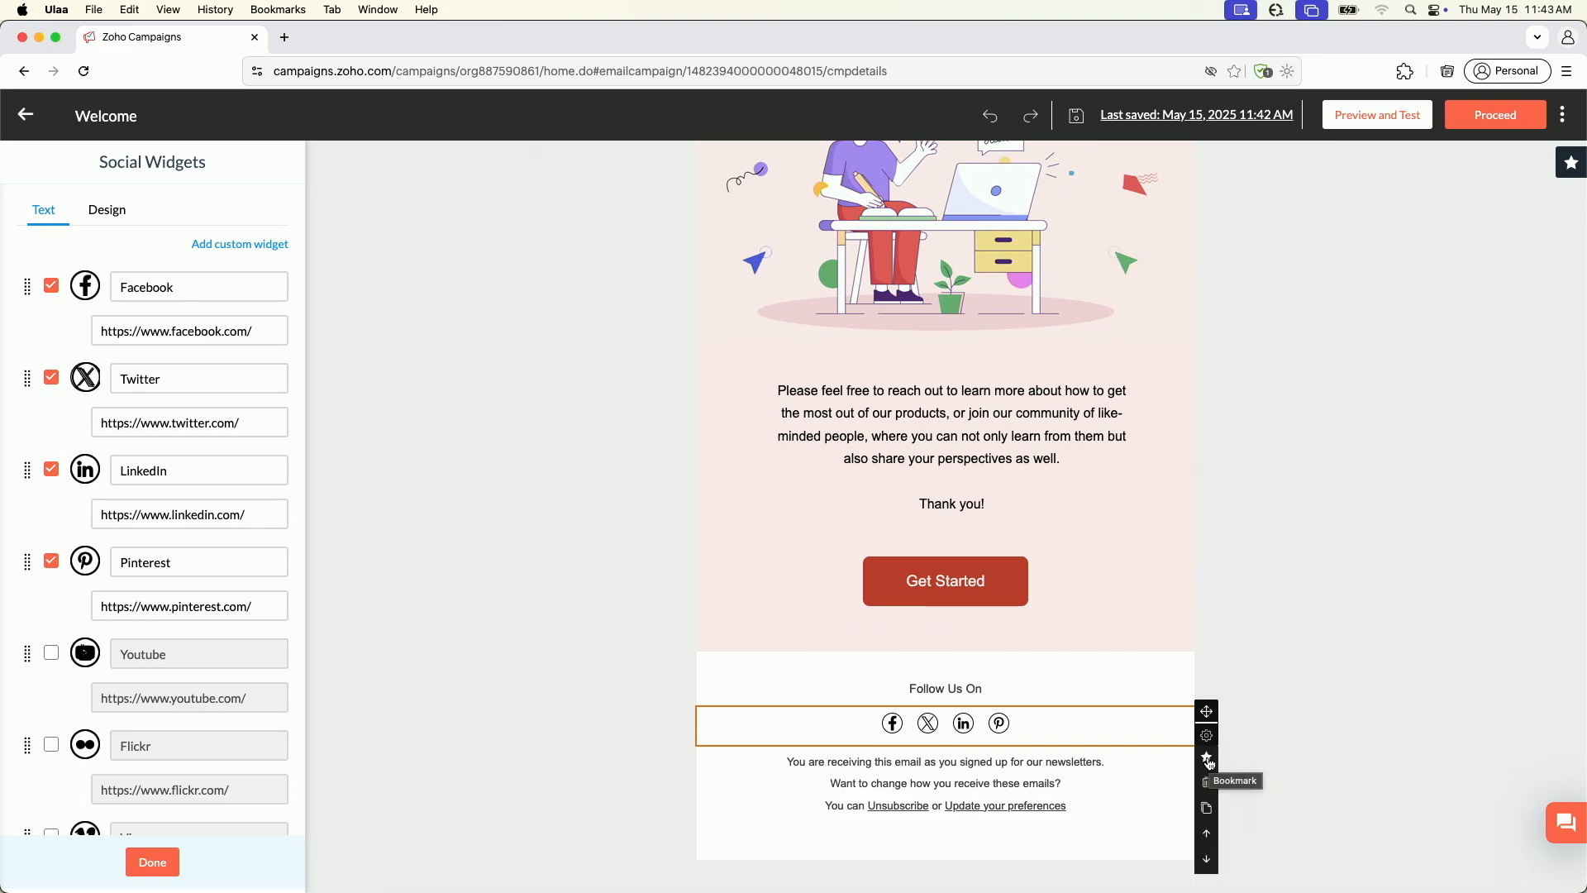
left_click(1207, 759)
left_click(709, 219)
type("widget social")
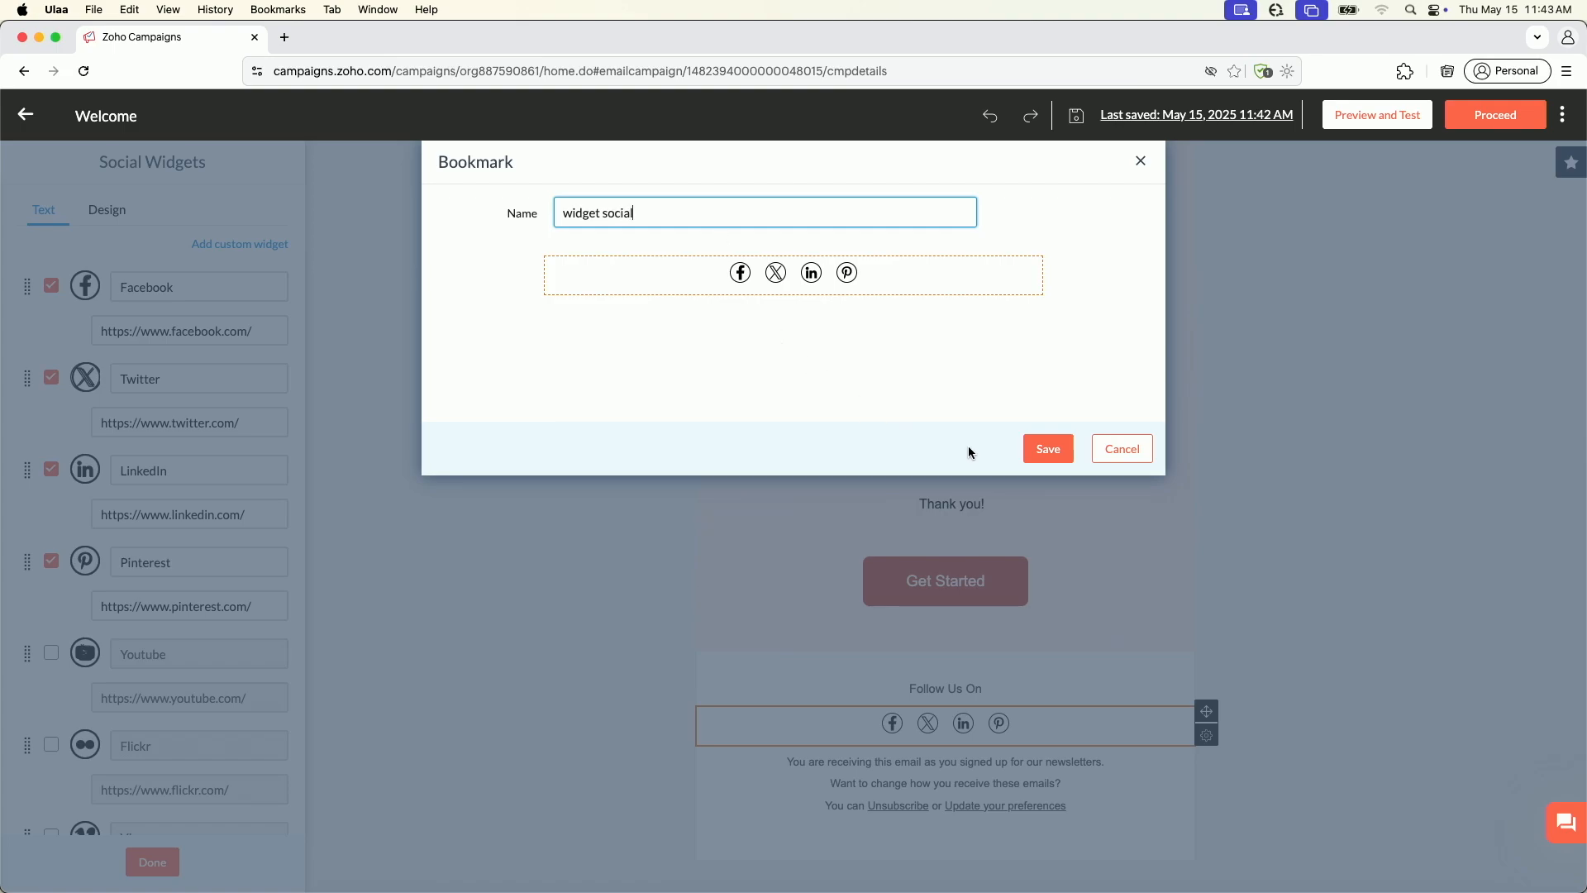
left_click(1047, 449)
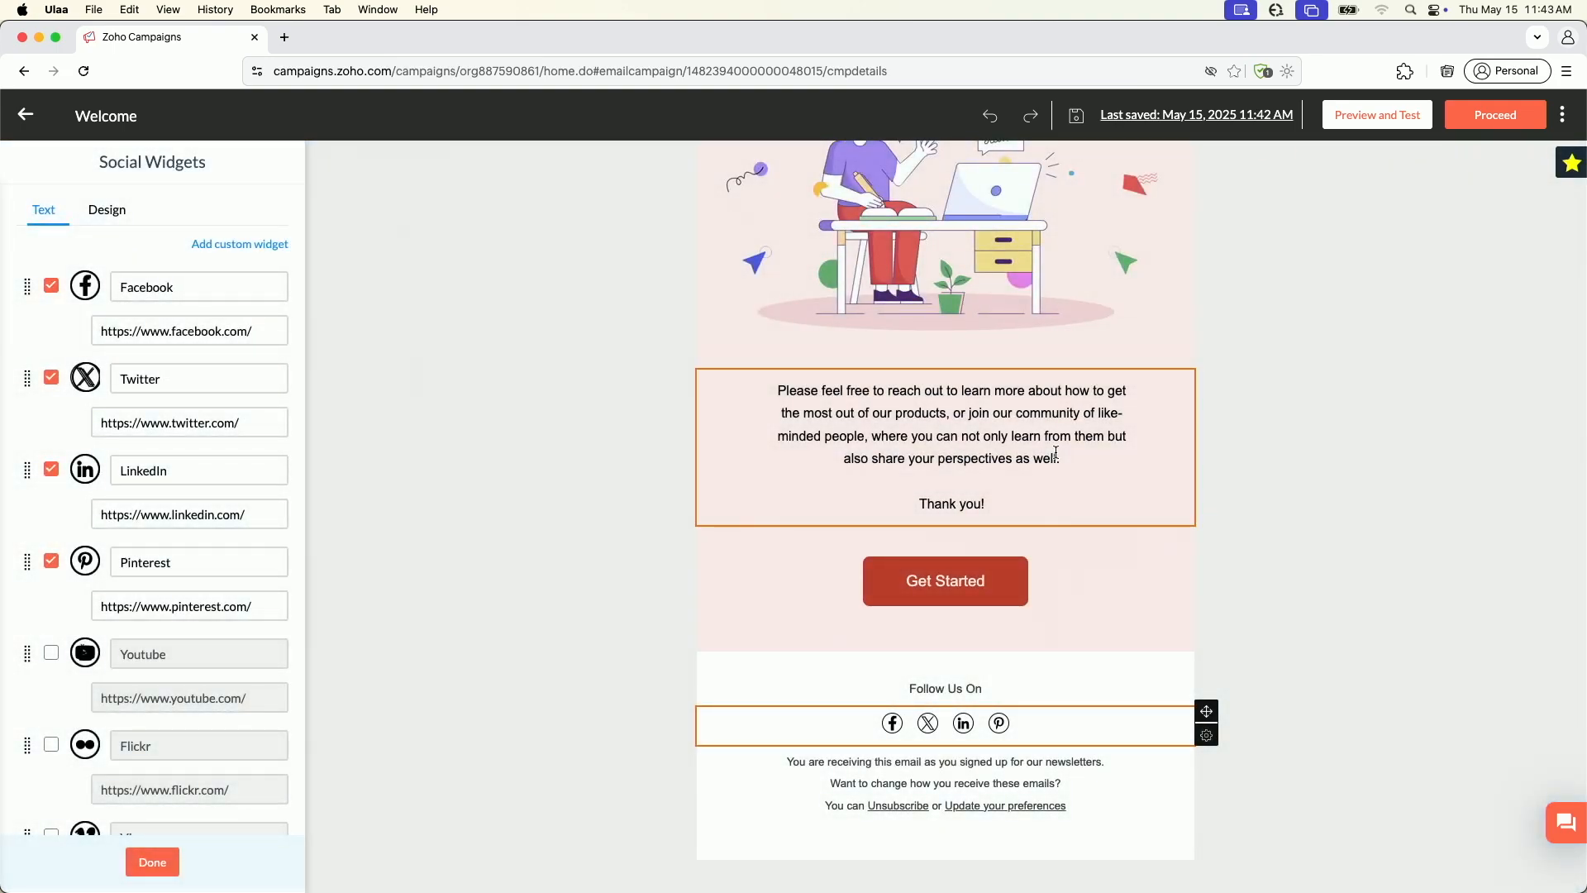
Show the saved bookmarks and insert the "widget social" component above the "Follow Us On" text in the footer
left_click(1574, 167)
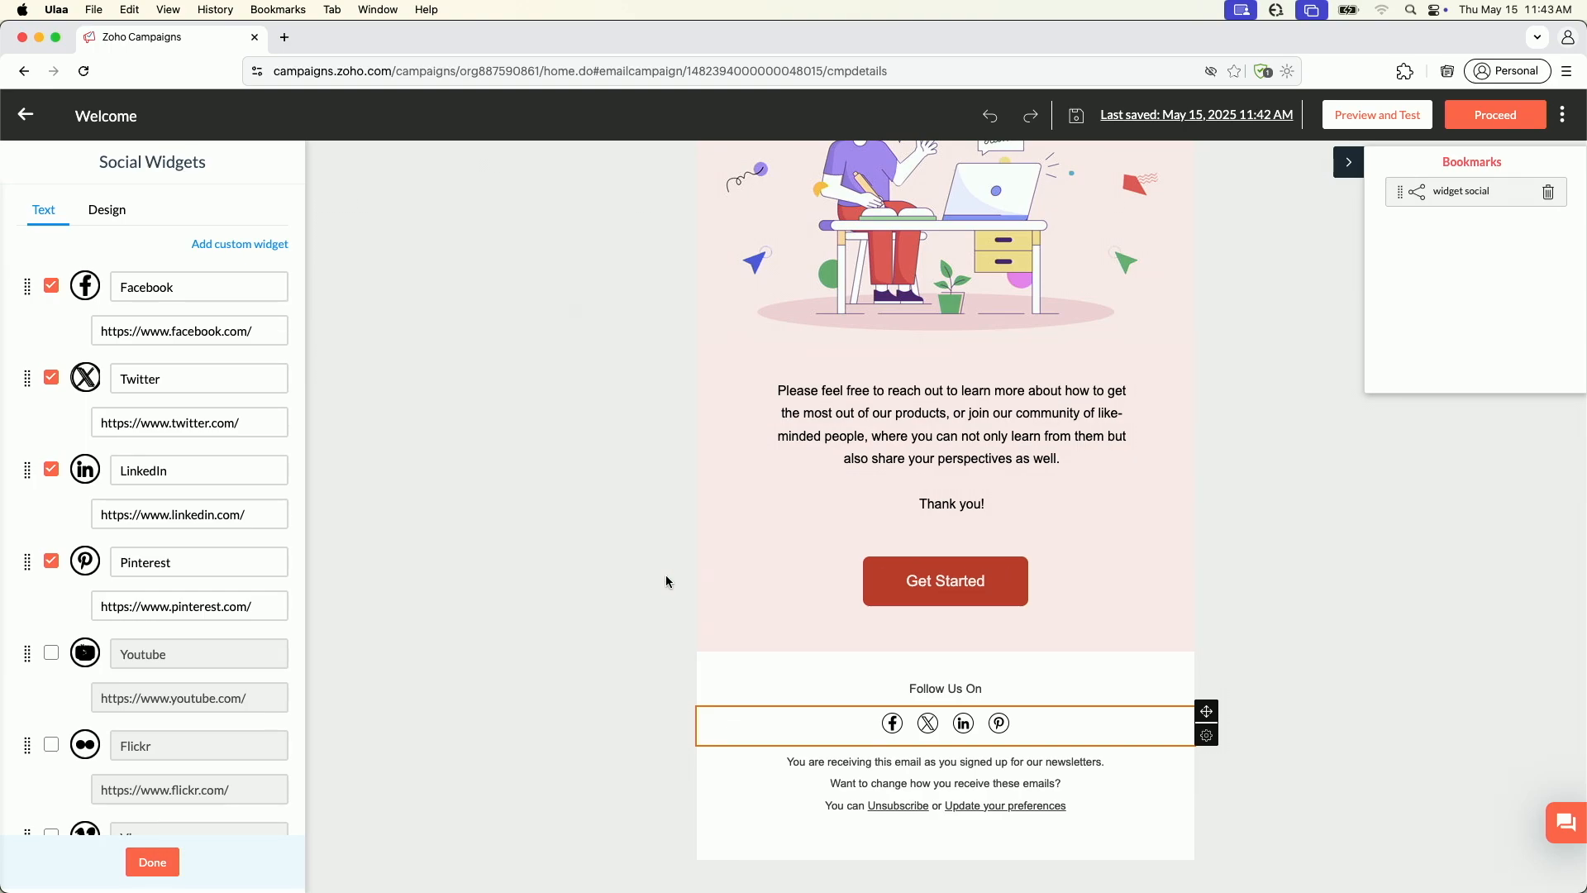
left_click(1322, 237)
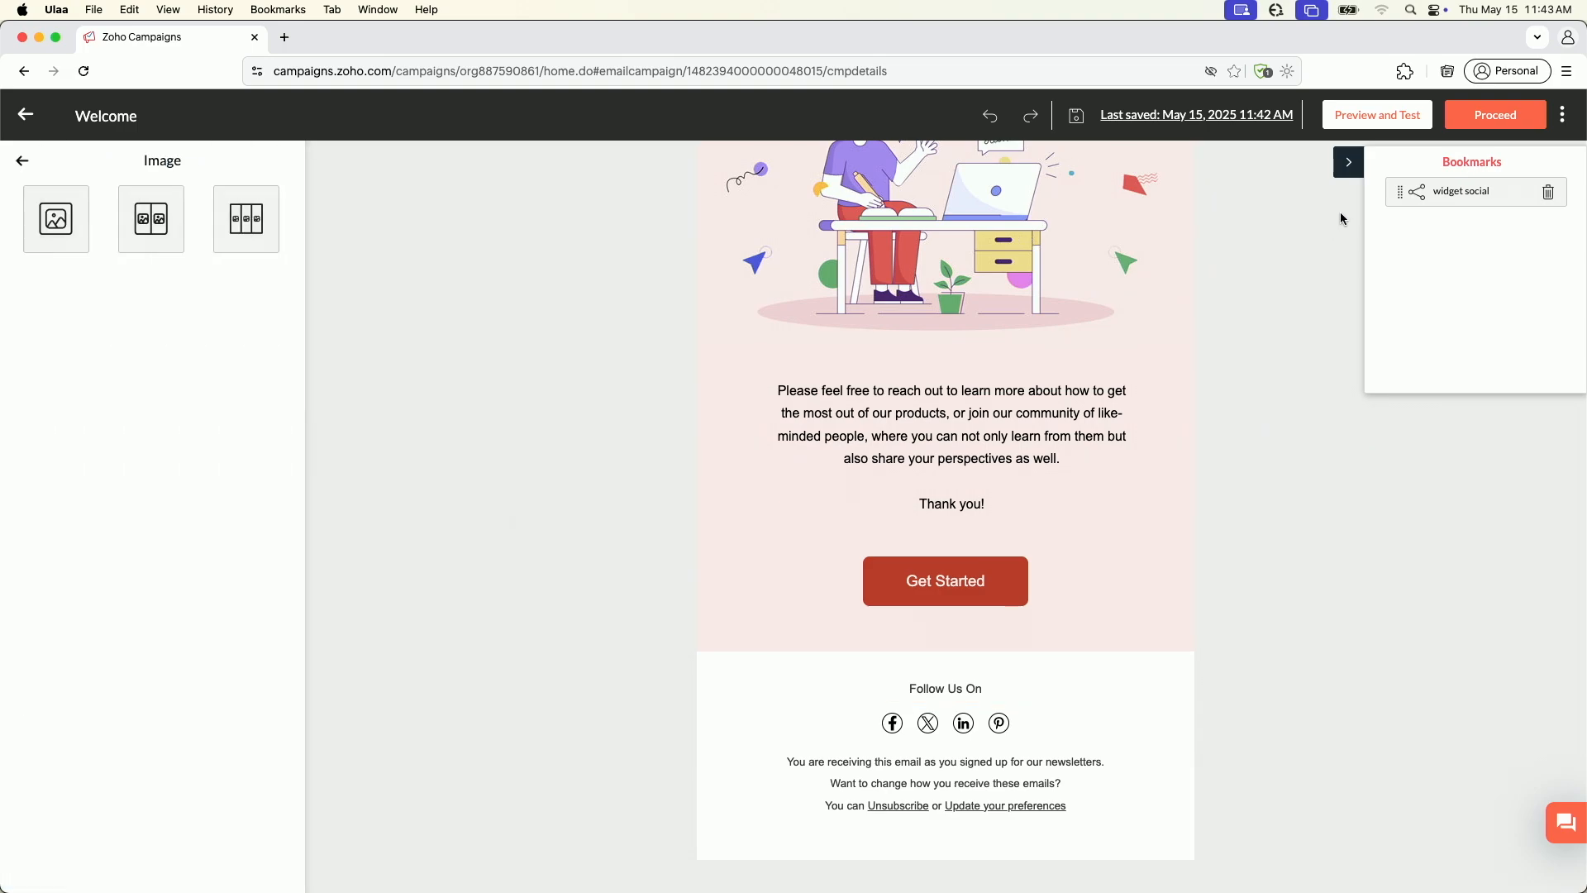
left_click(1349, 168)
left_click(1577, 170)
left_click_drag(1414, 201, 984, 711)
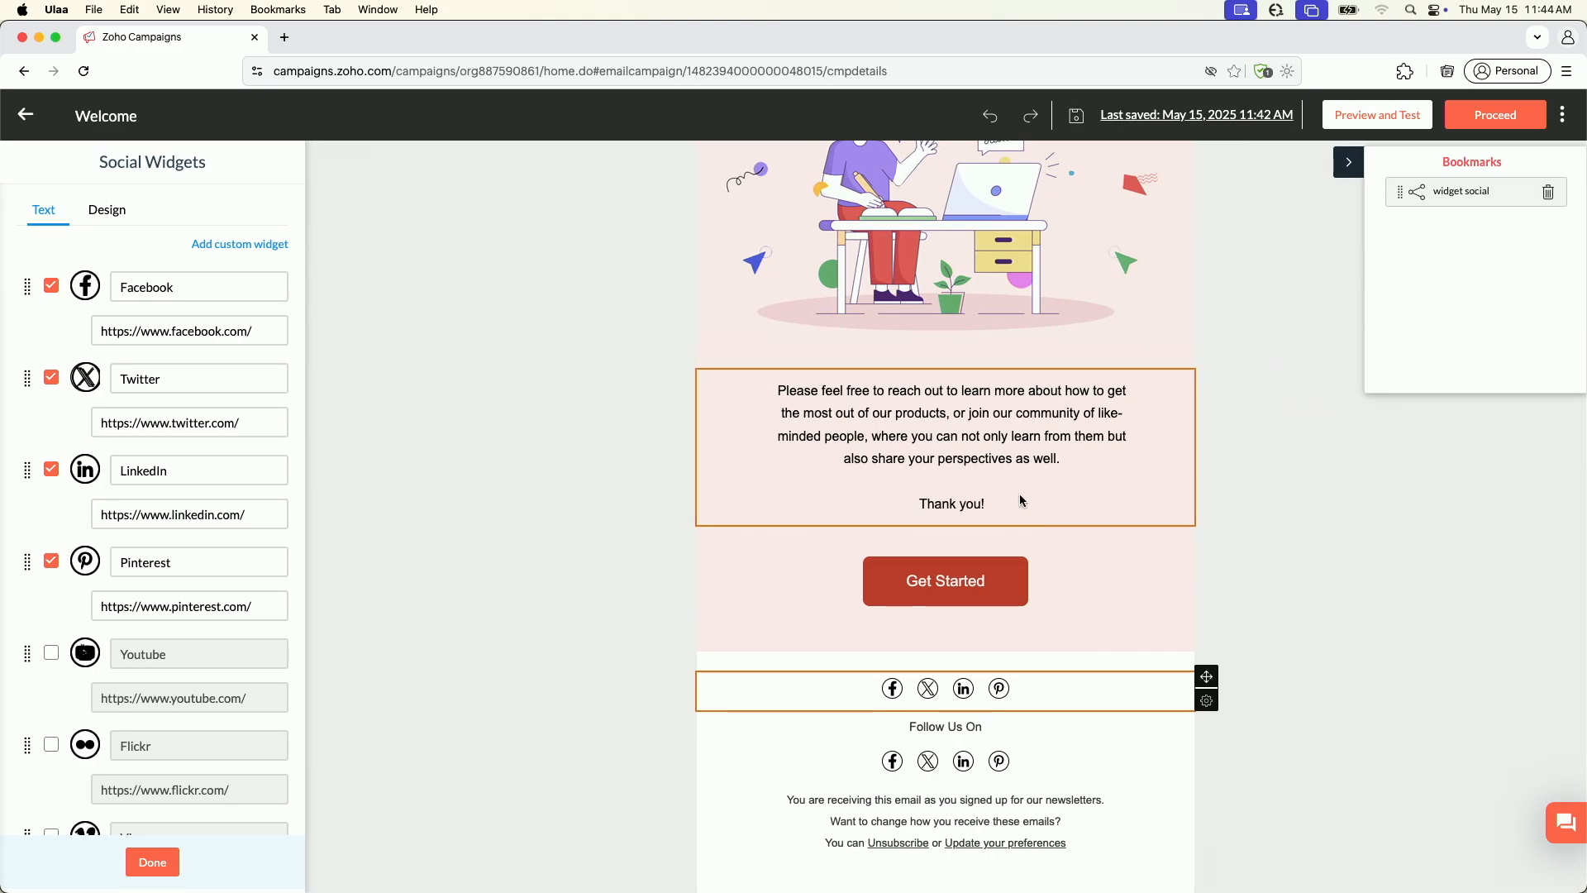
left_click(639, 468)
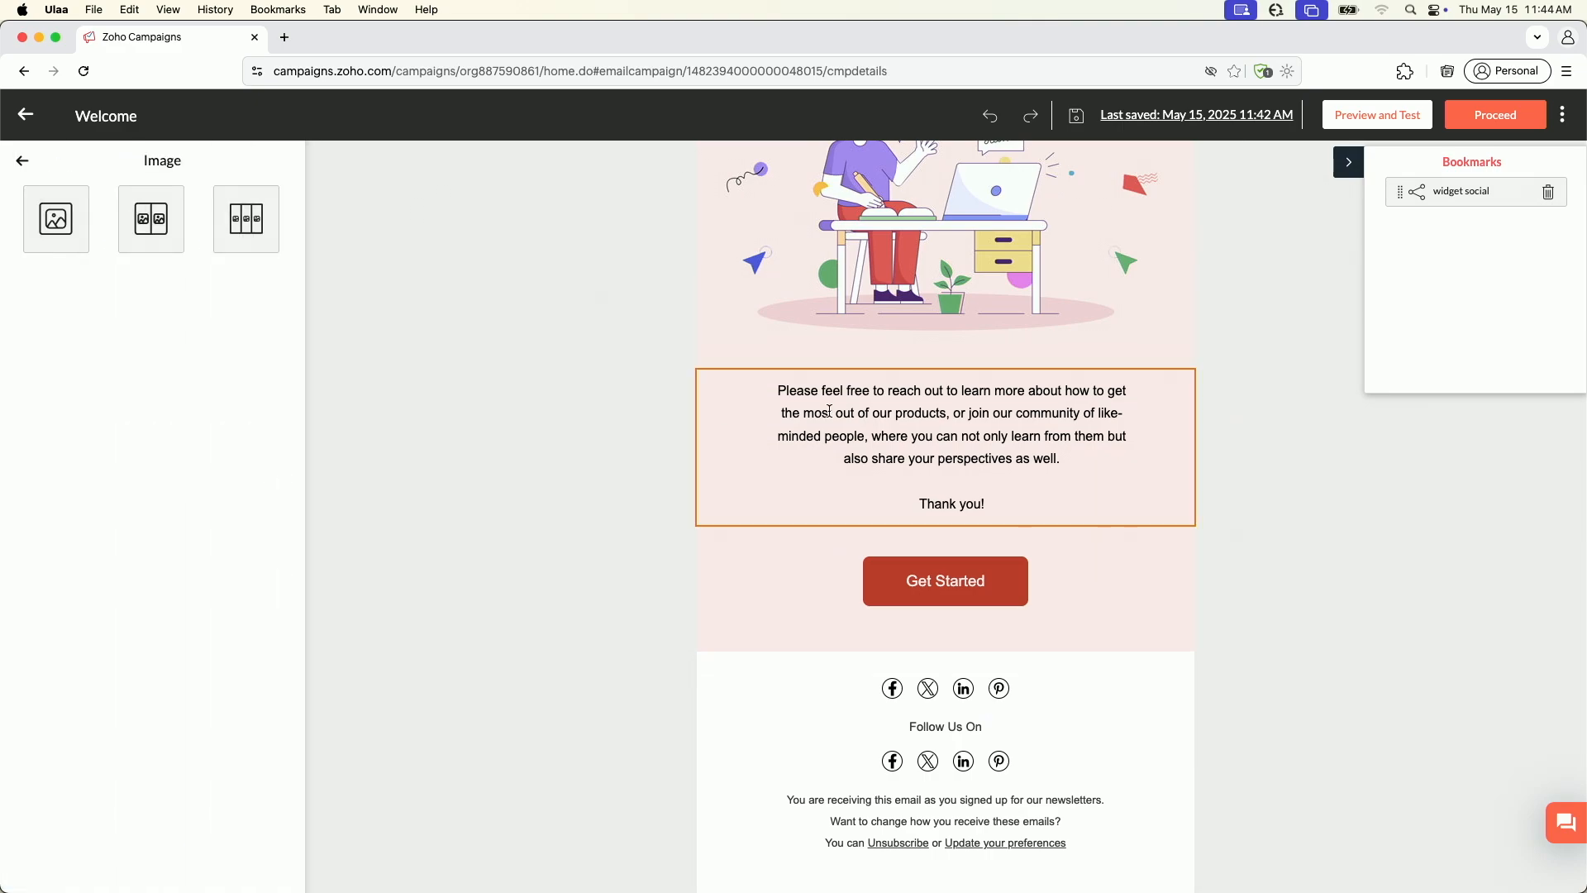
Bookmark the LOGO text block at the head of the email under the name "logo"
scroll(829, 413, "up", 4)
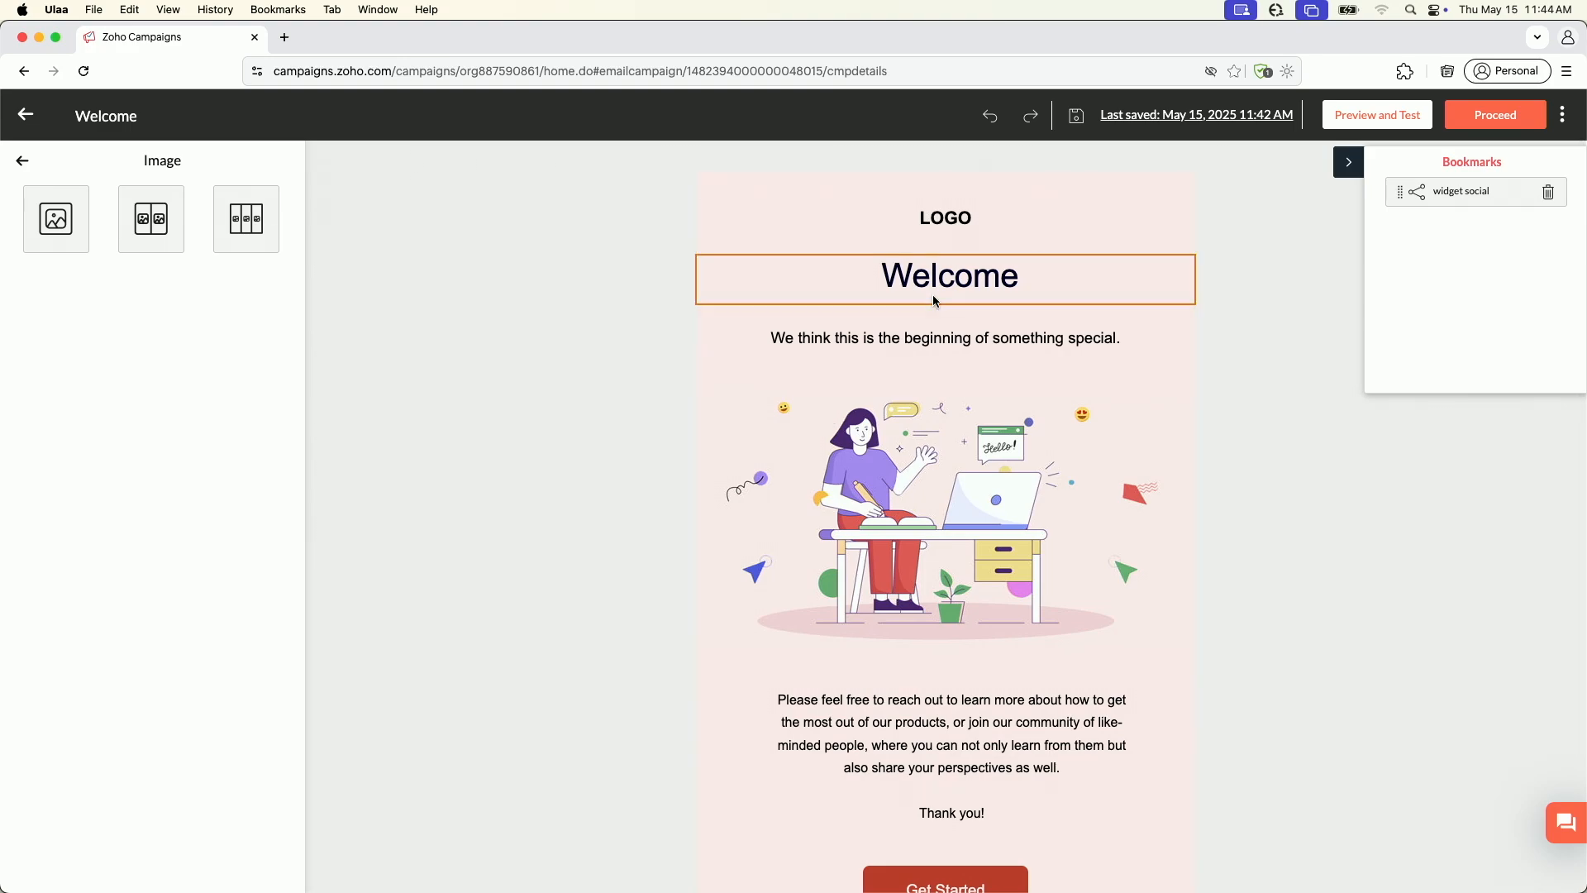
scroll(934, 319, "down", 5)
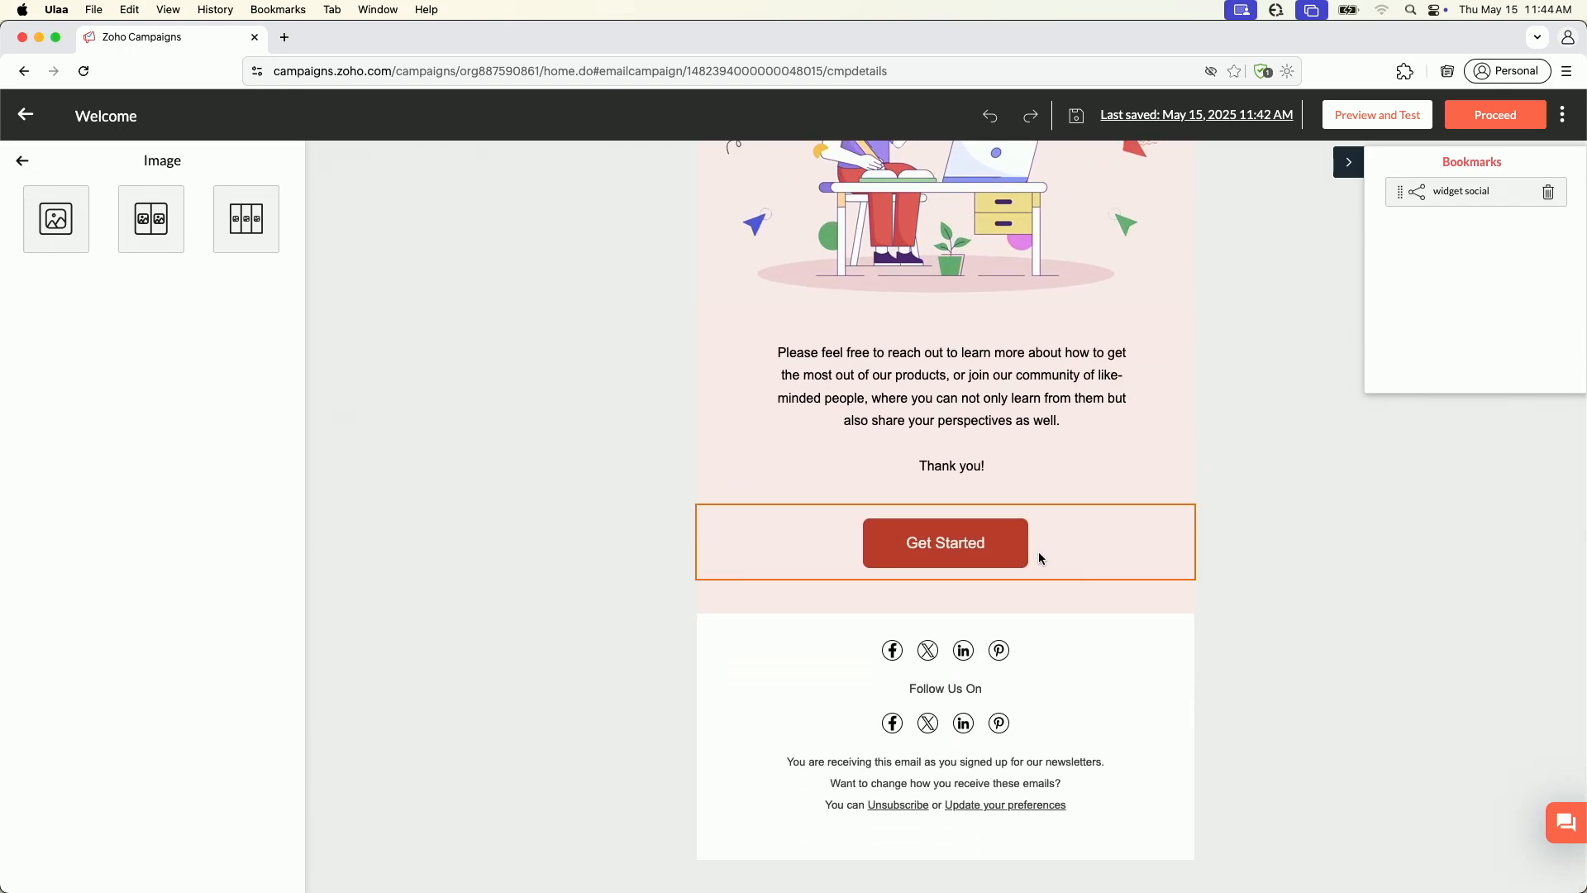
scroll(1018, 717, "up", 5)
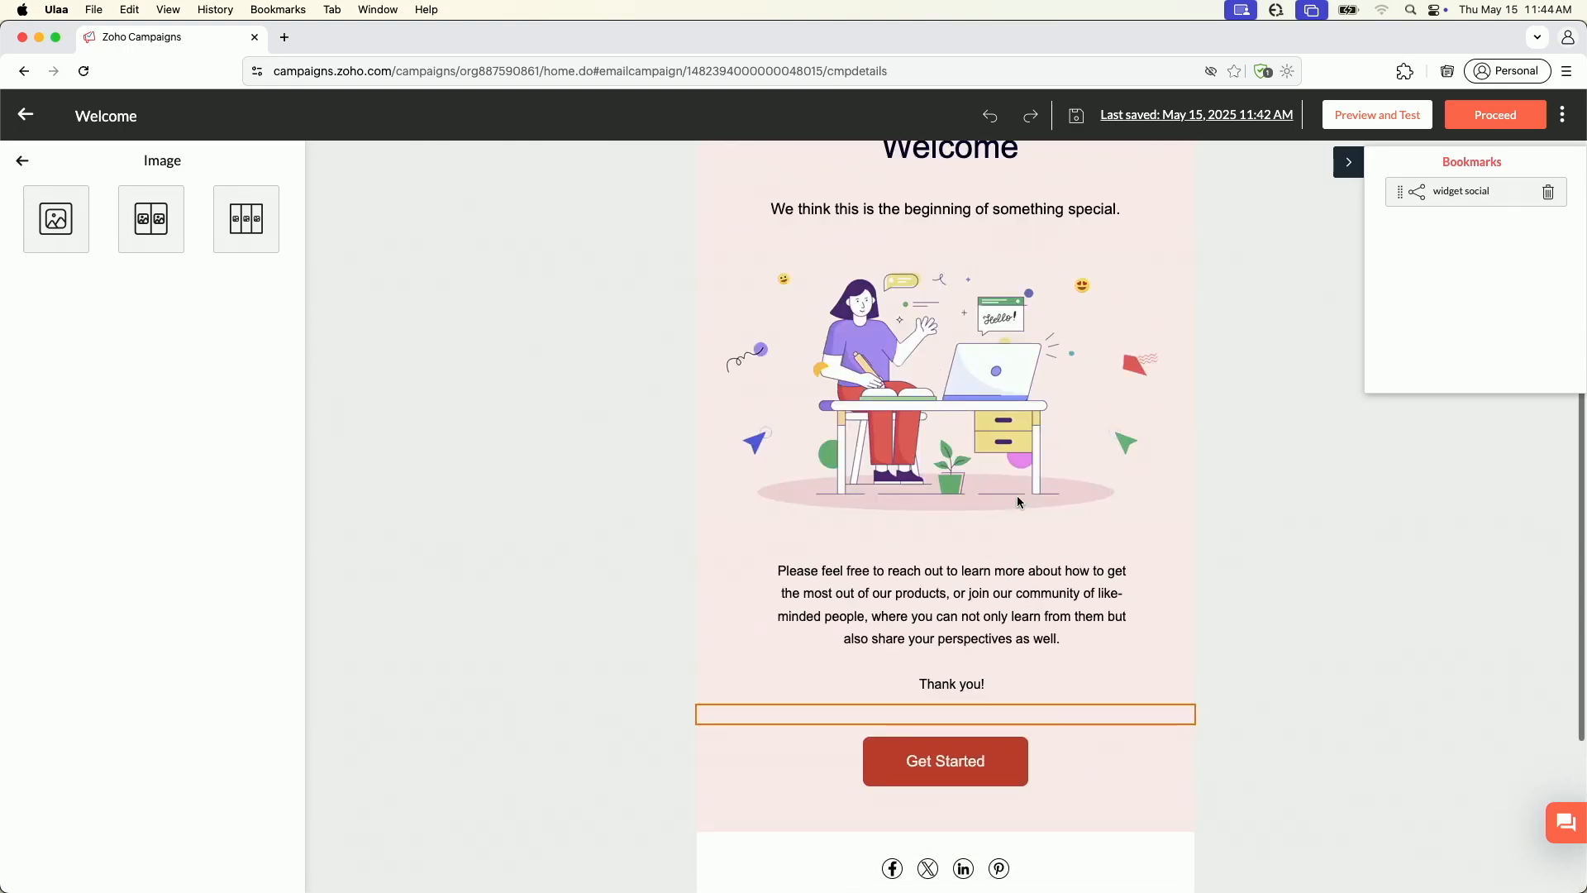
left_click(1077, 218)
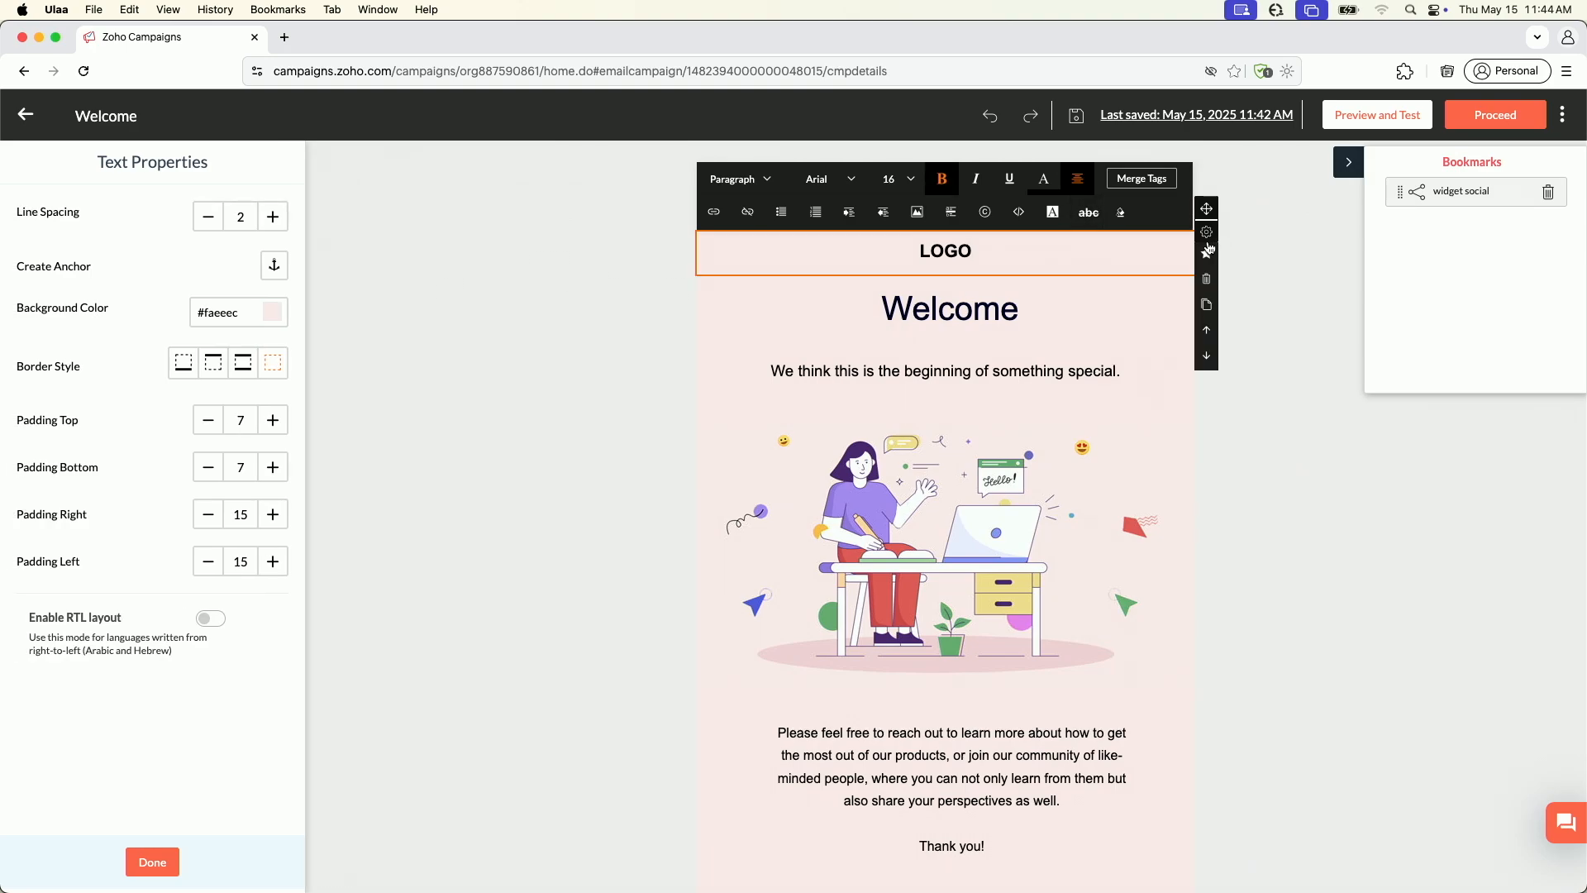
left_click(1202, 258)
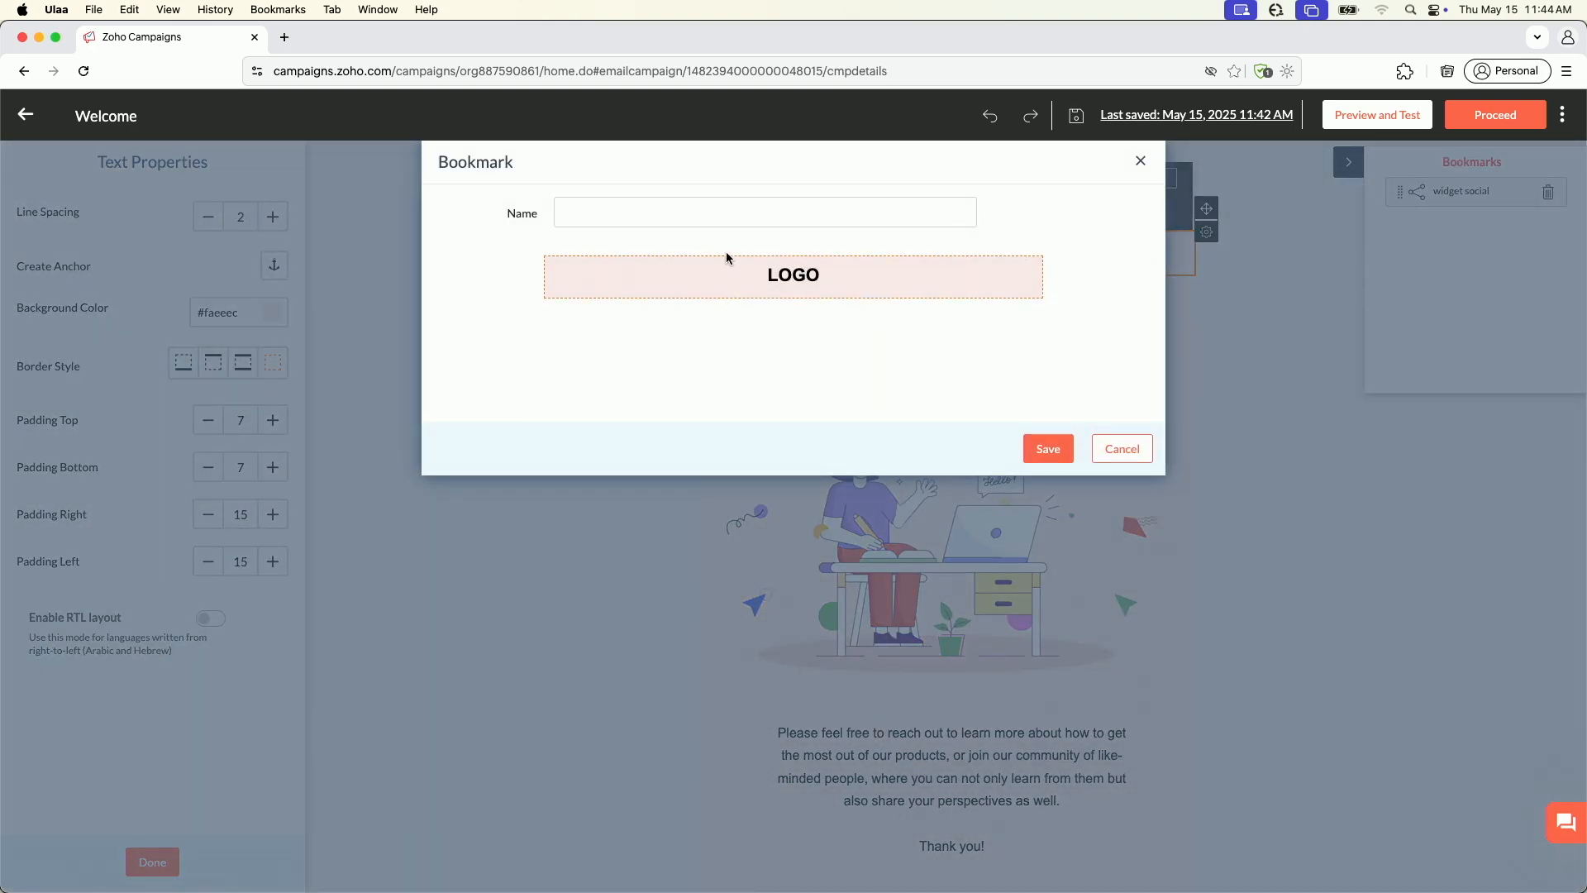
left_click(729, 216)
type("logo")
left_click(1048, 449)
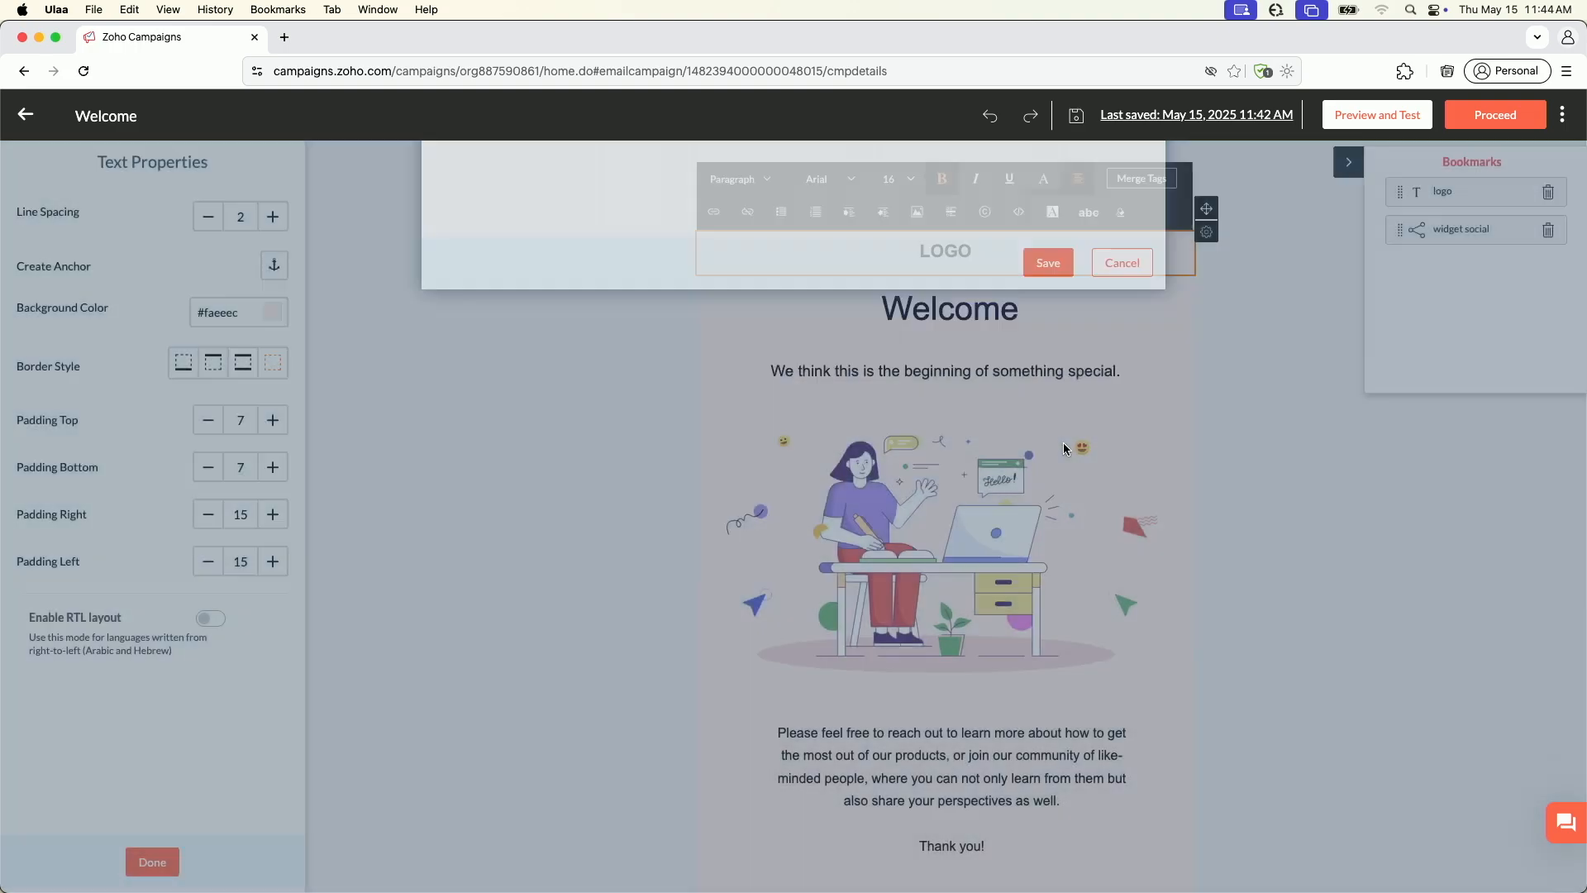
Insert the bookmarked "logo" block between the LOGO text and the Welcome heading, and return to the full set of elements
left_click_drag(1421, 192, 975, 264)
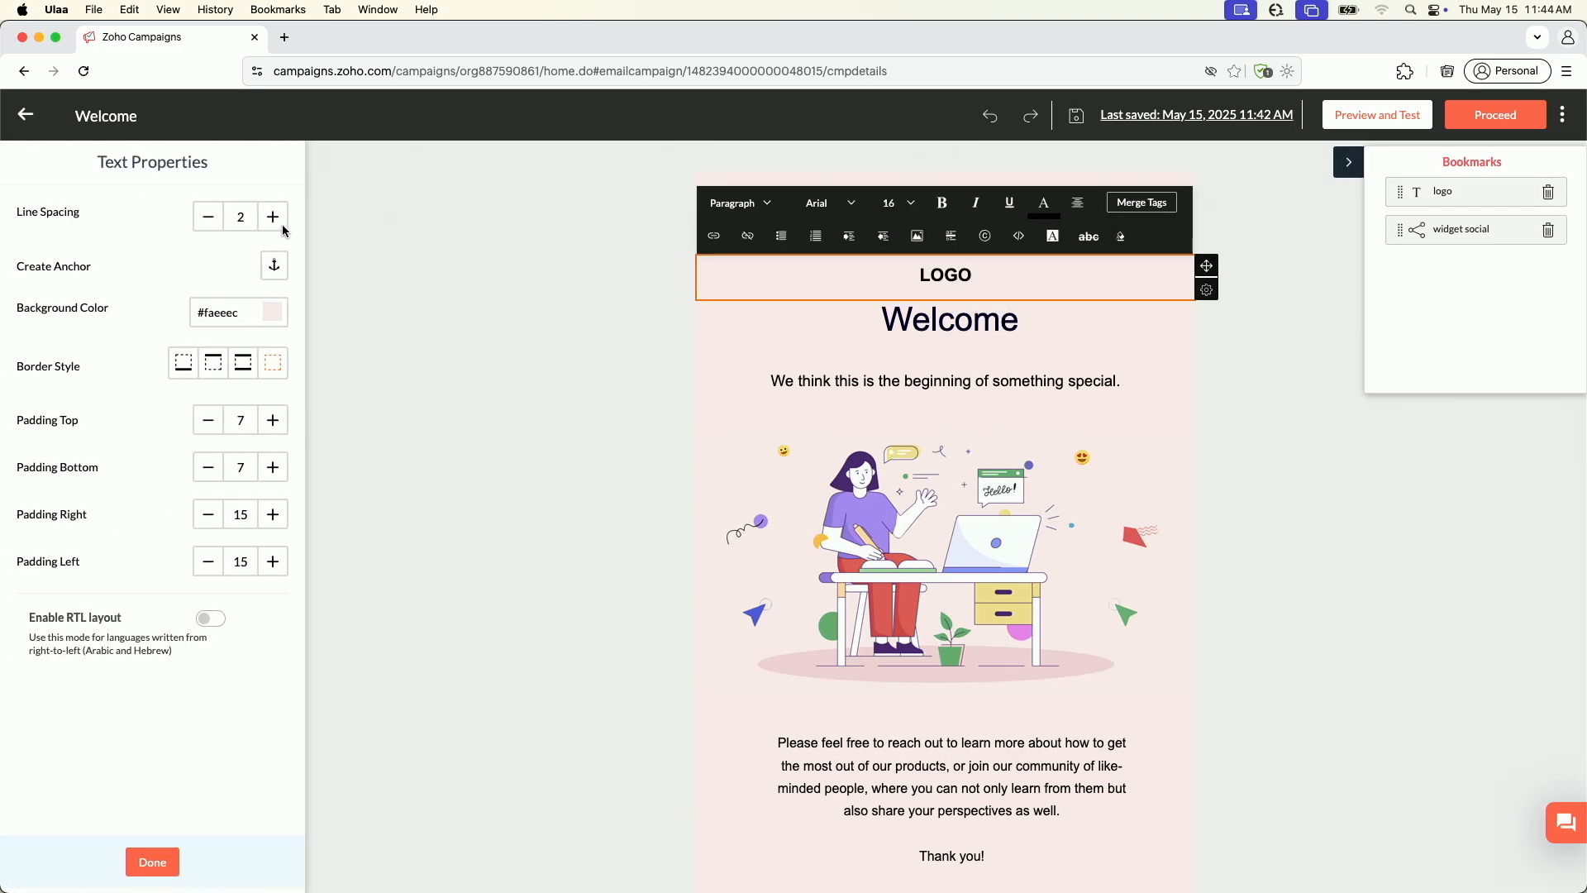
left_click(139, 868)
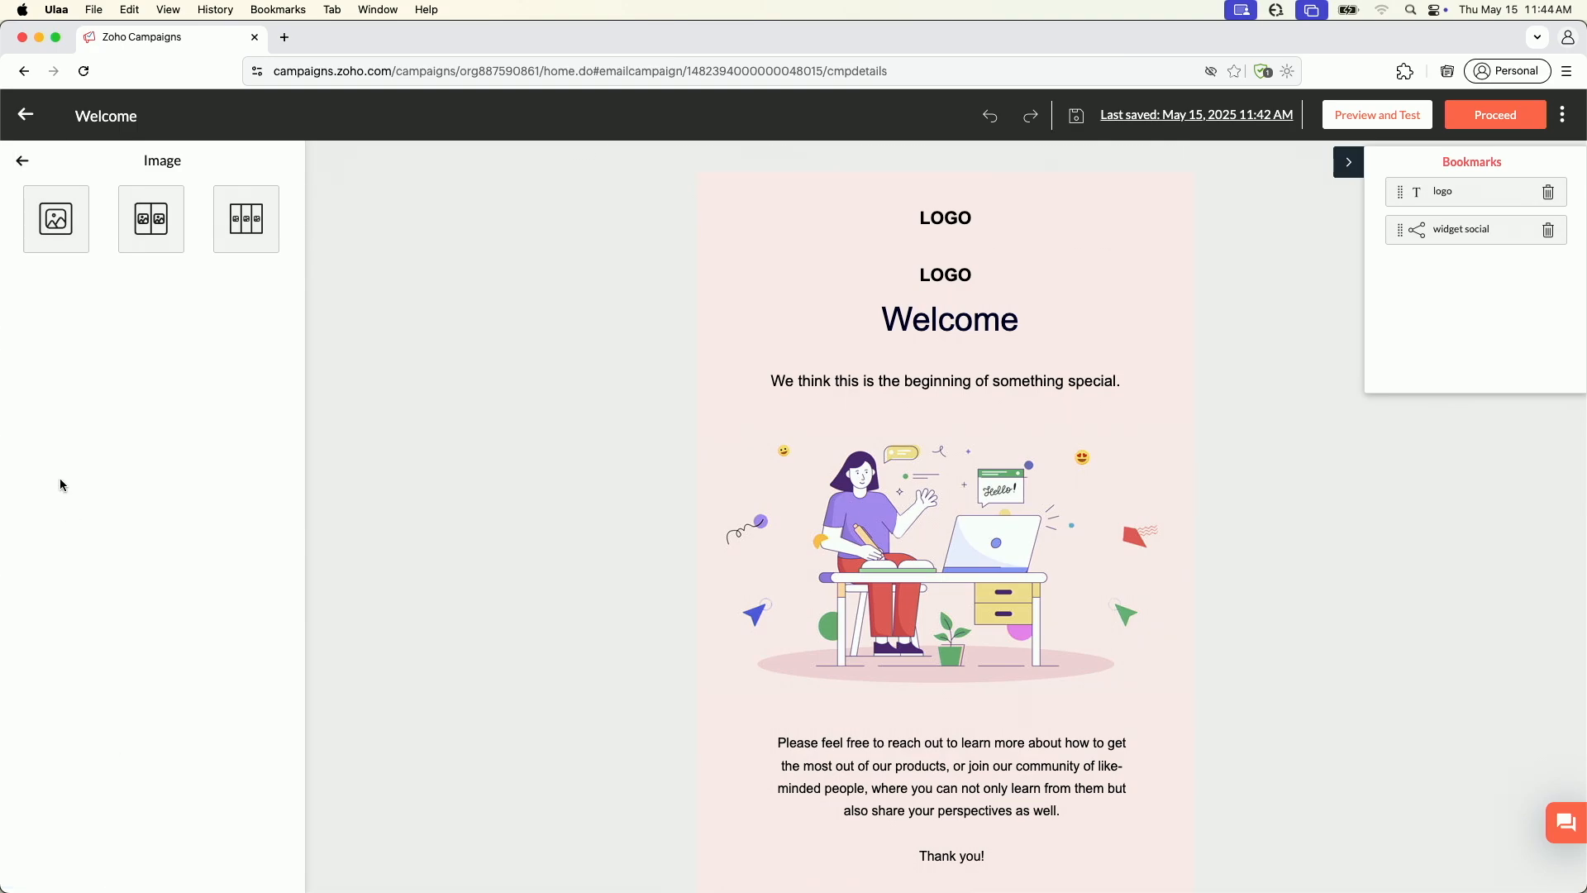
left_click(23, 159)
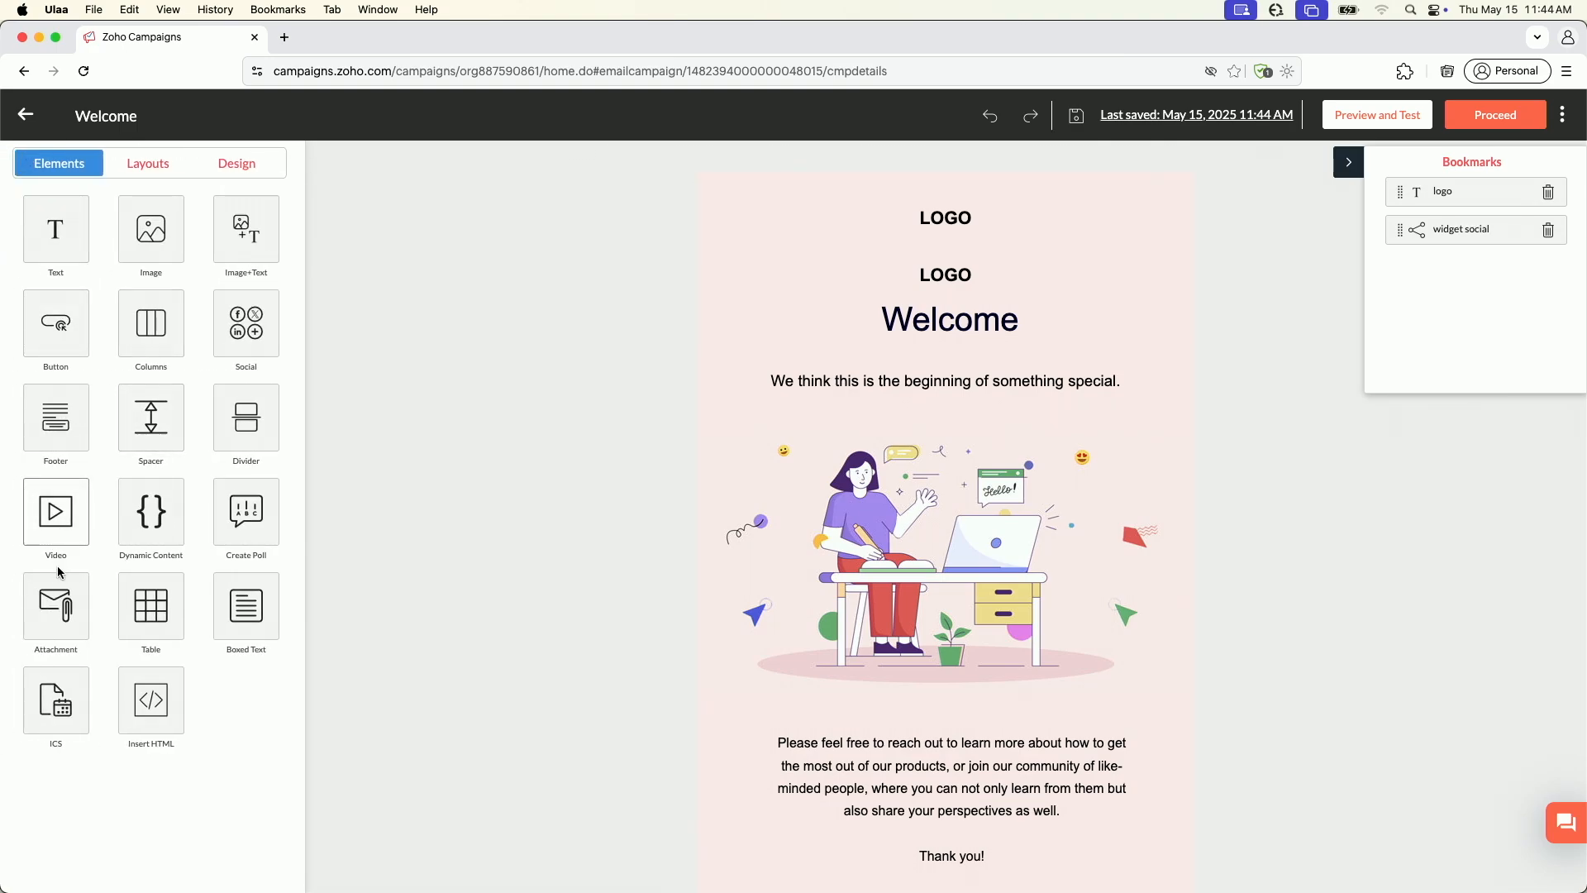
Add a dynamic content text block to the email with the condition that CITY is Houston
left_click(164, 521)
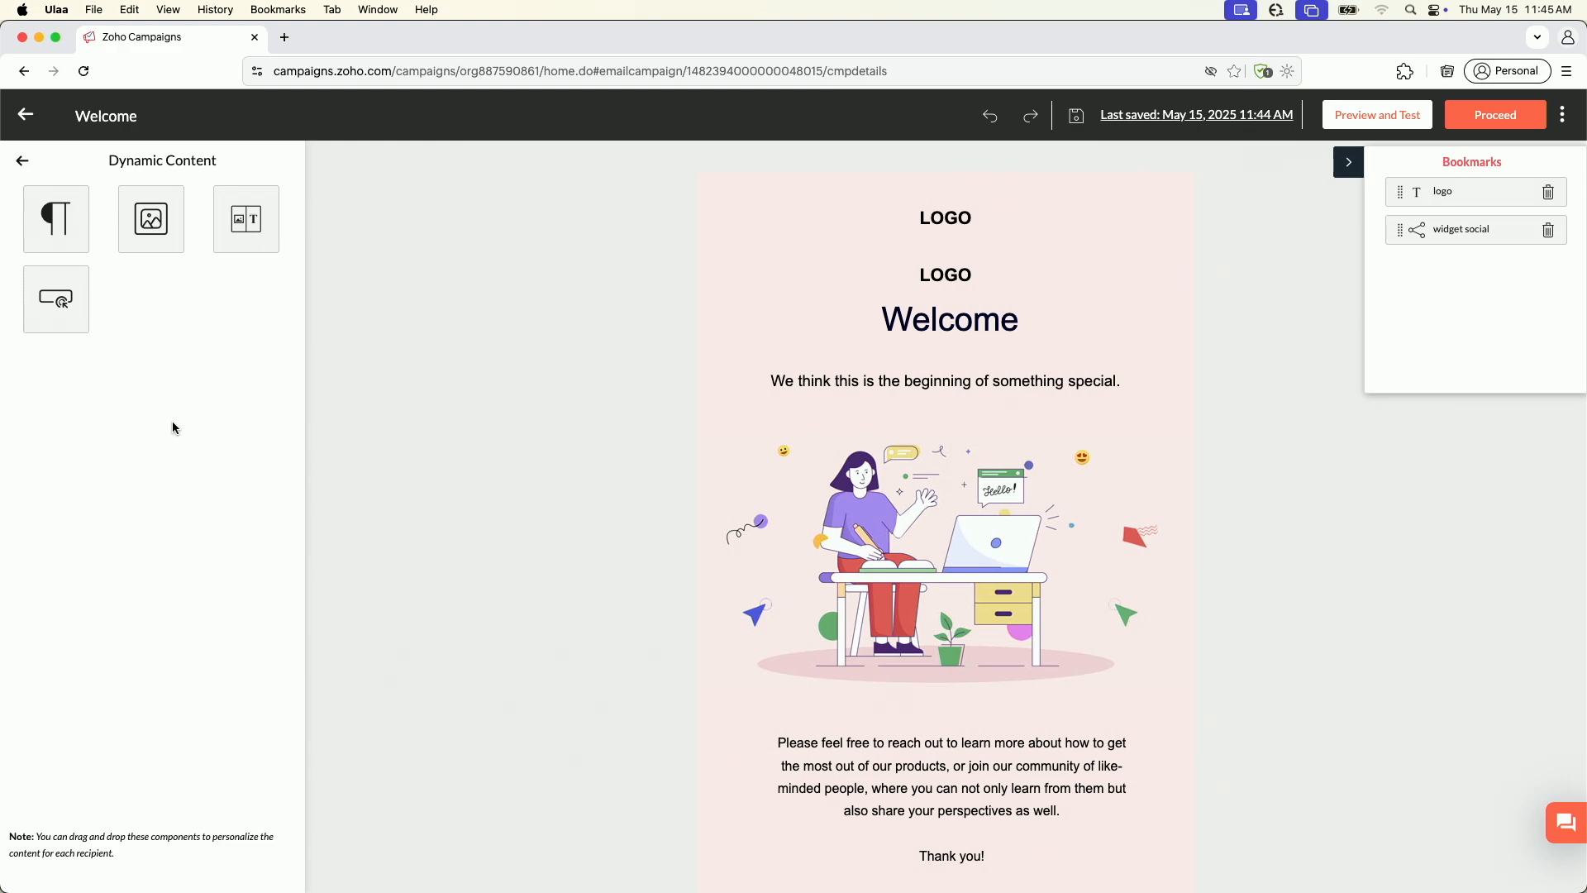
left_click(61, 225)
left_click(656, 262)
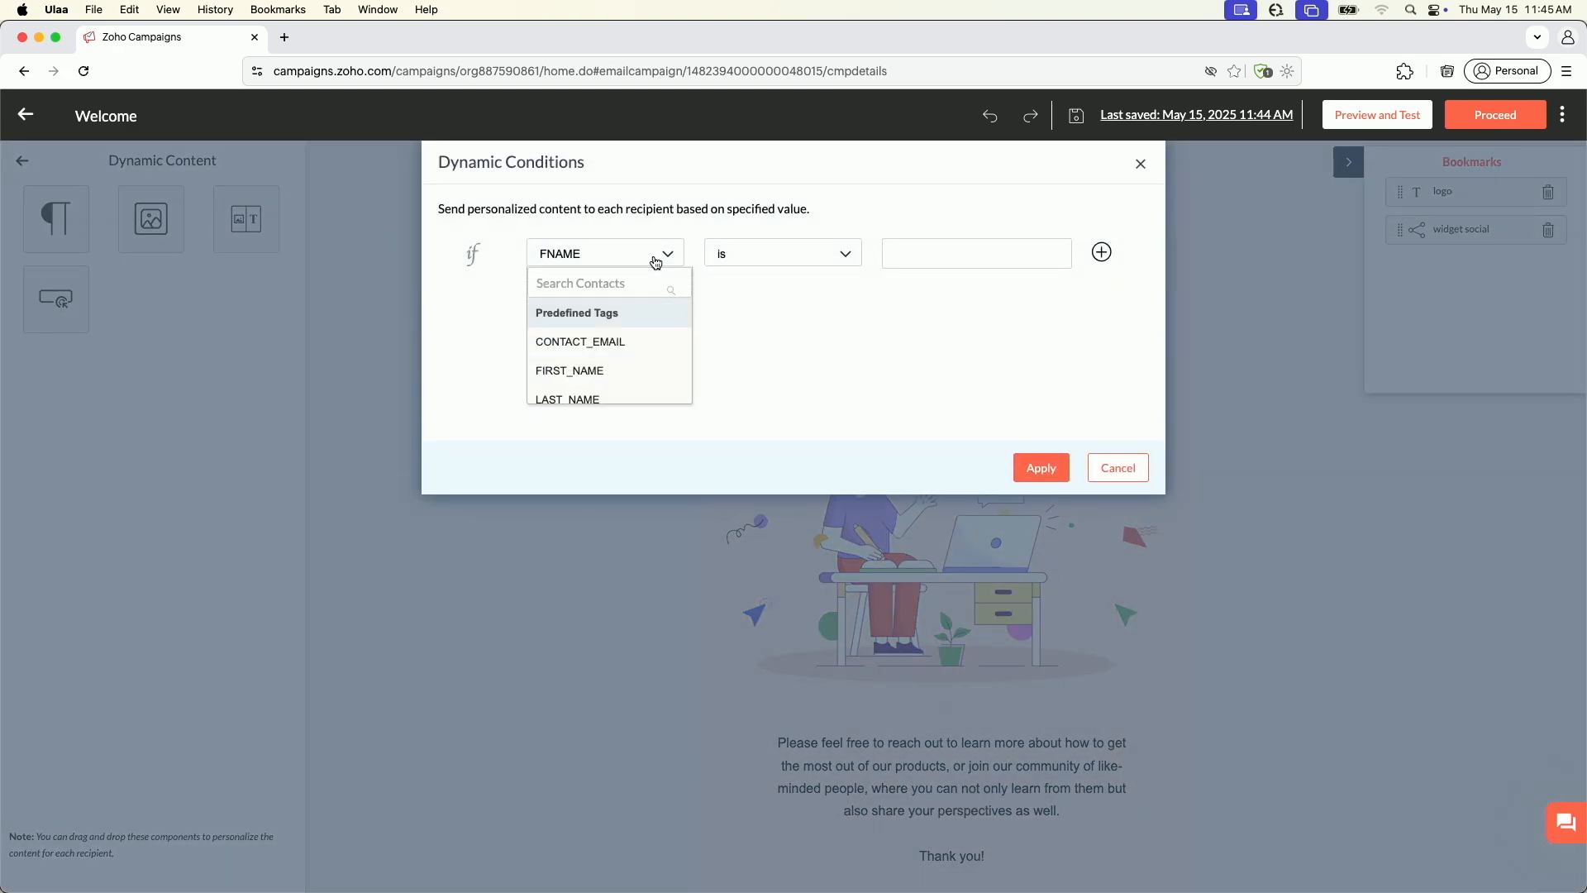
type("ci")
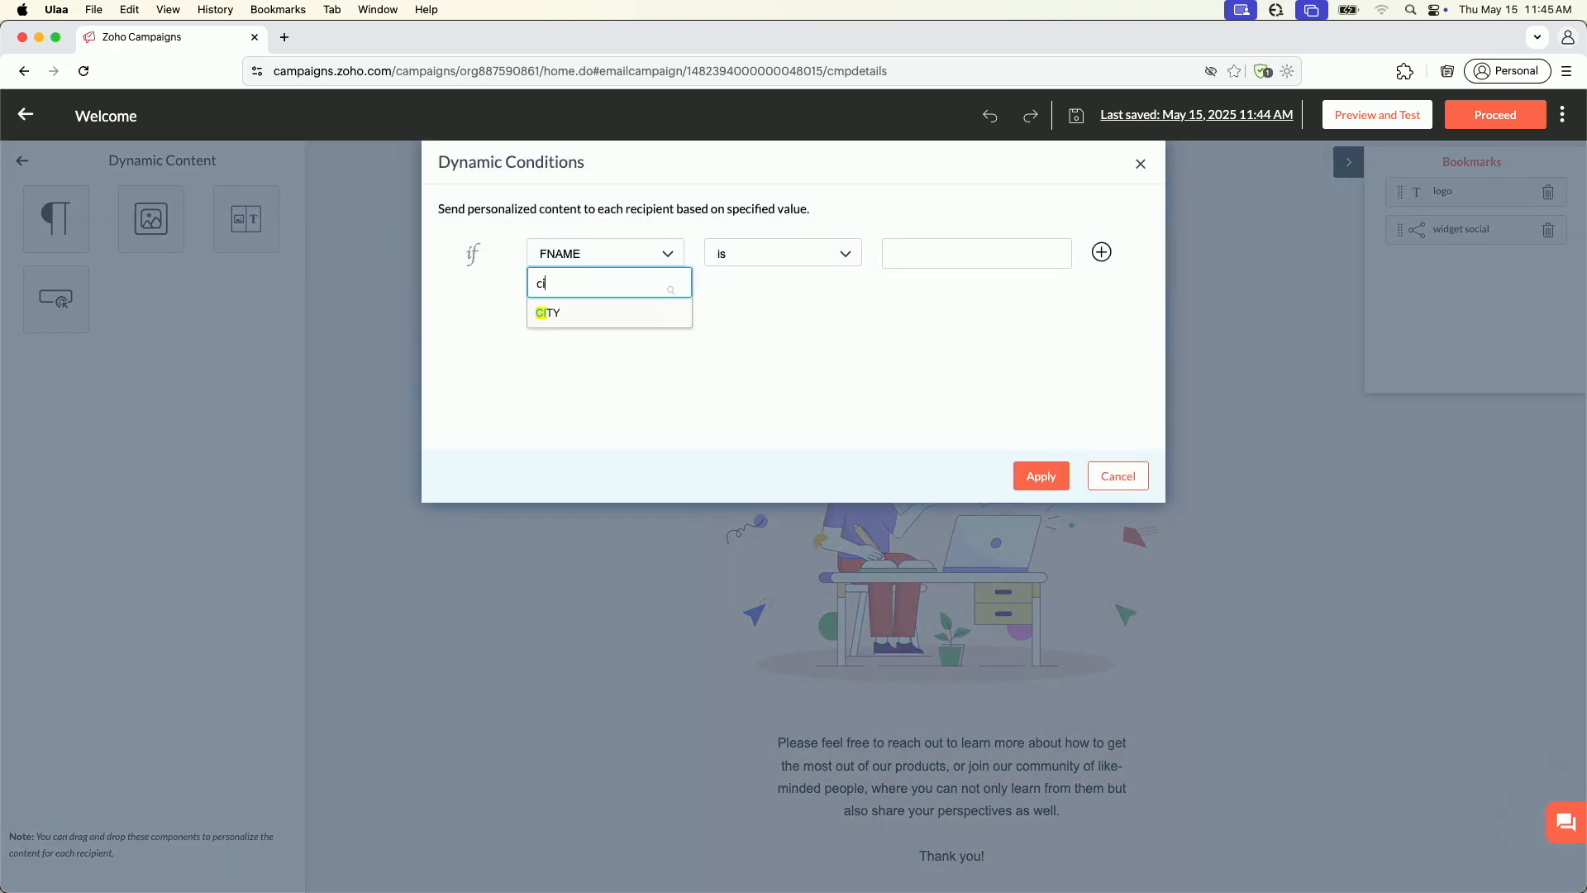
left_click(583, 318)
left_click(895, 254)
type("Houston")
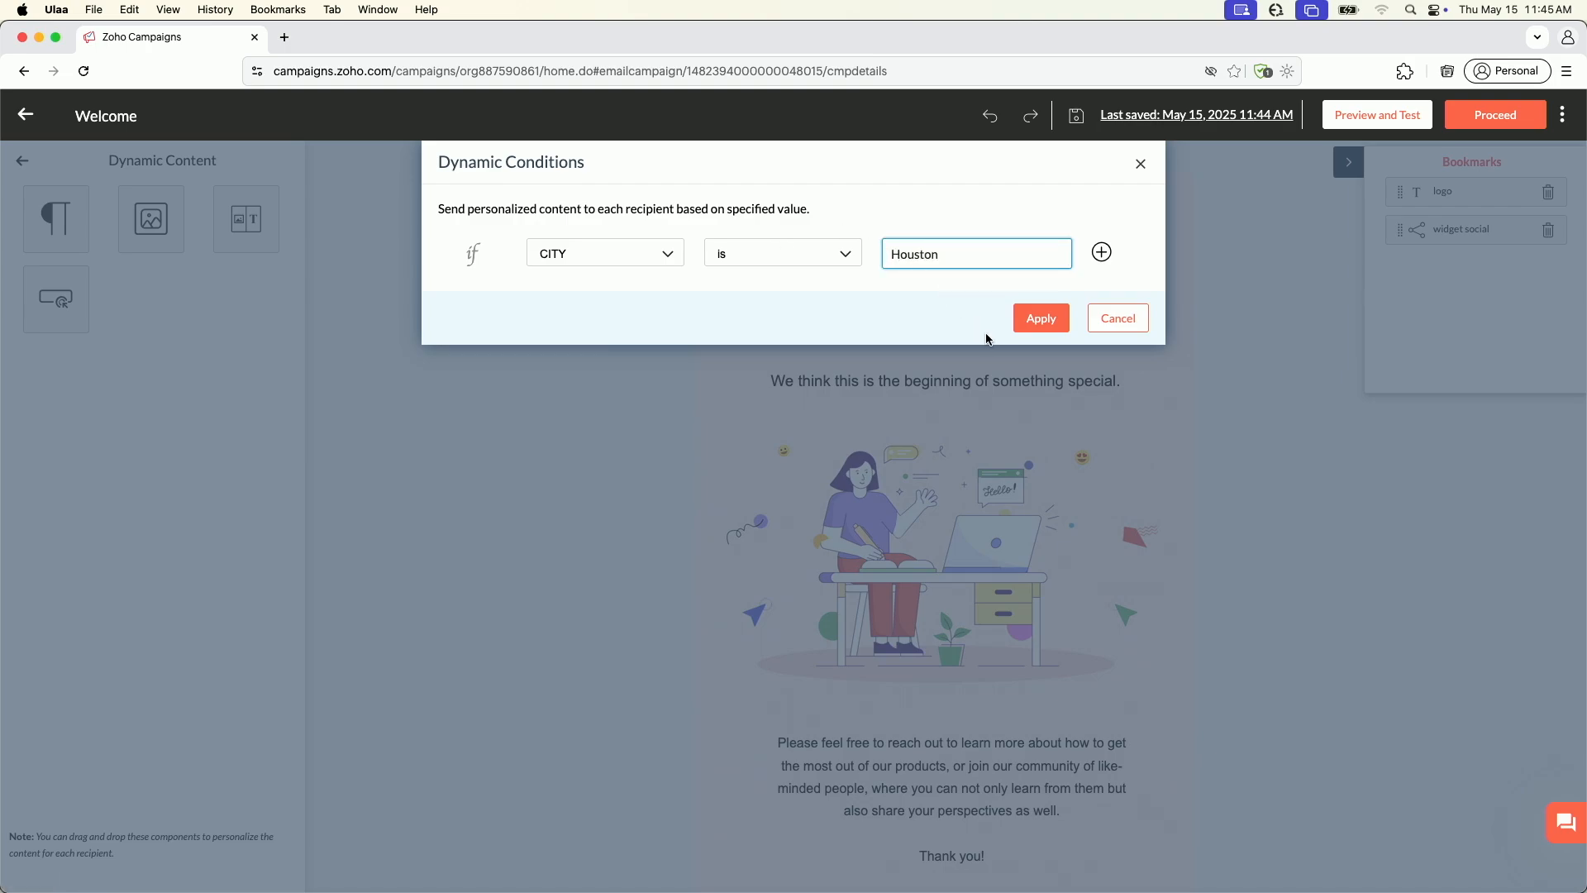
left_click(1041, 319)
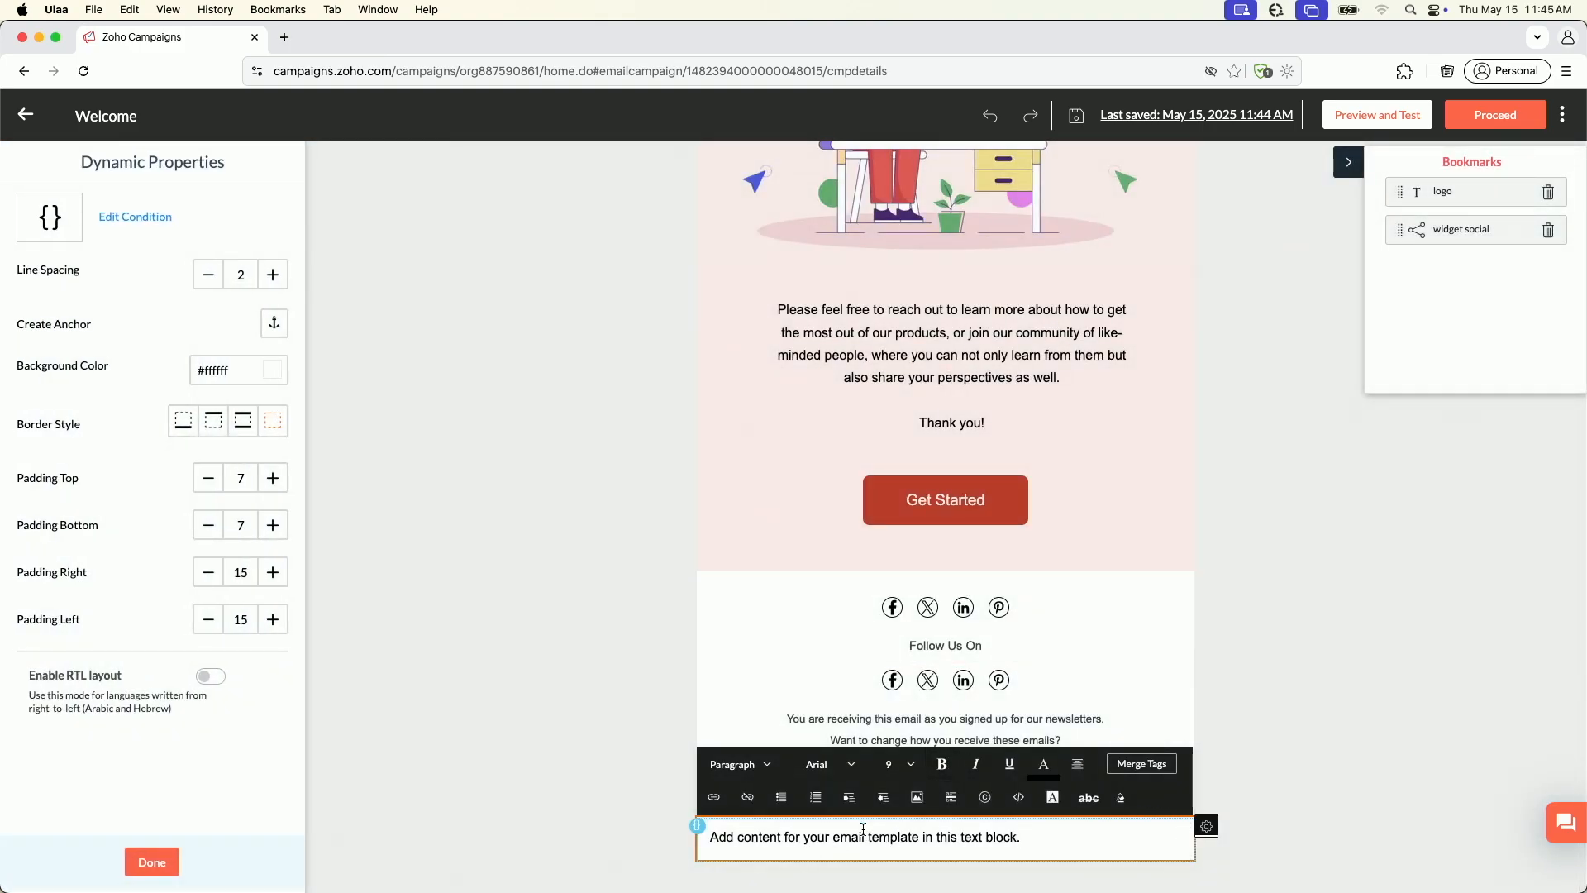
Replace the placeholder text of the dynamic block at the end of the email with "Houston" and finish editing it
left_click(944, 840)
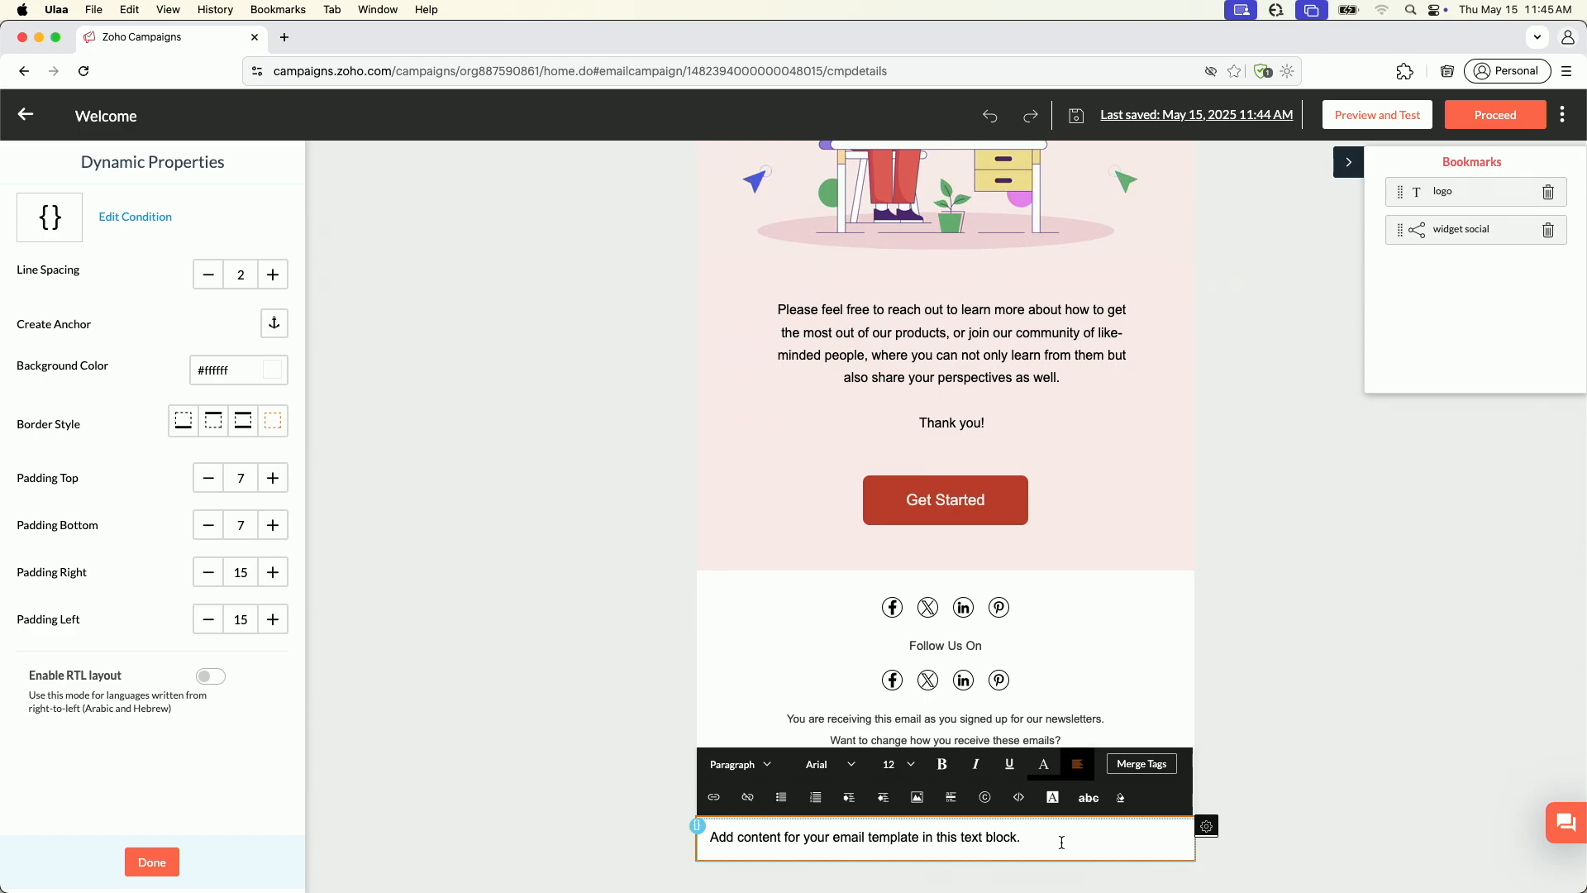
key("super+a")
type("Houston")
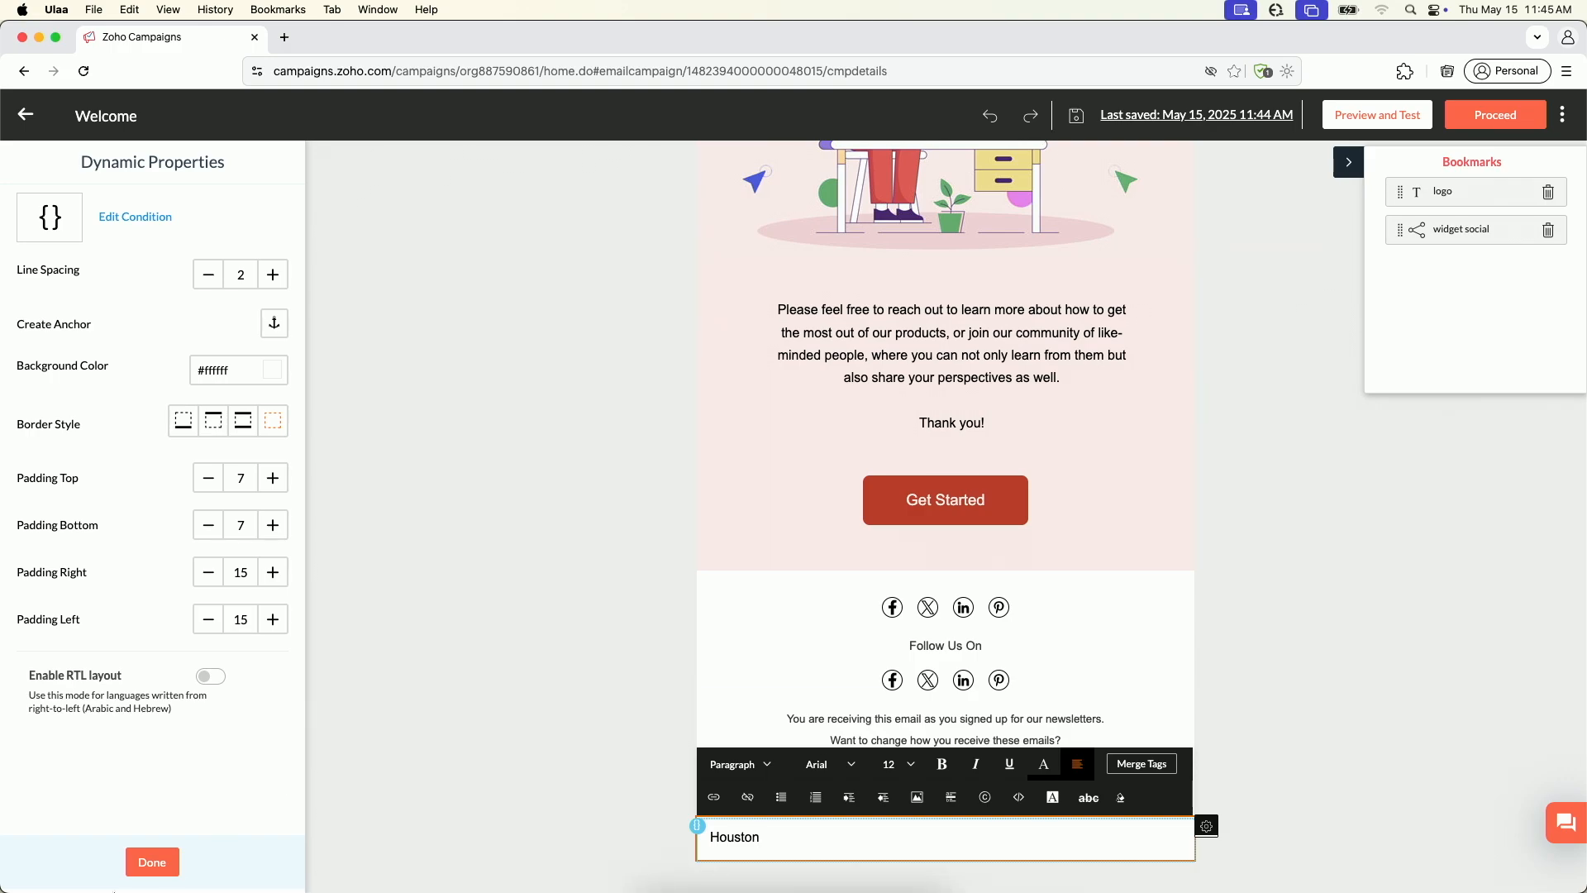
left_click(152, 862)
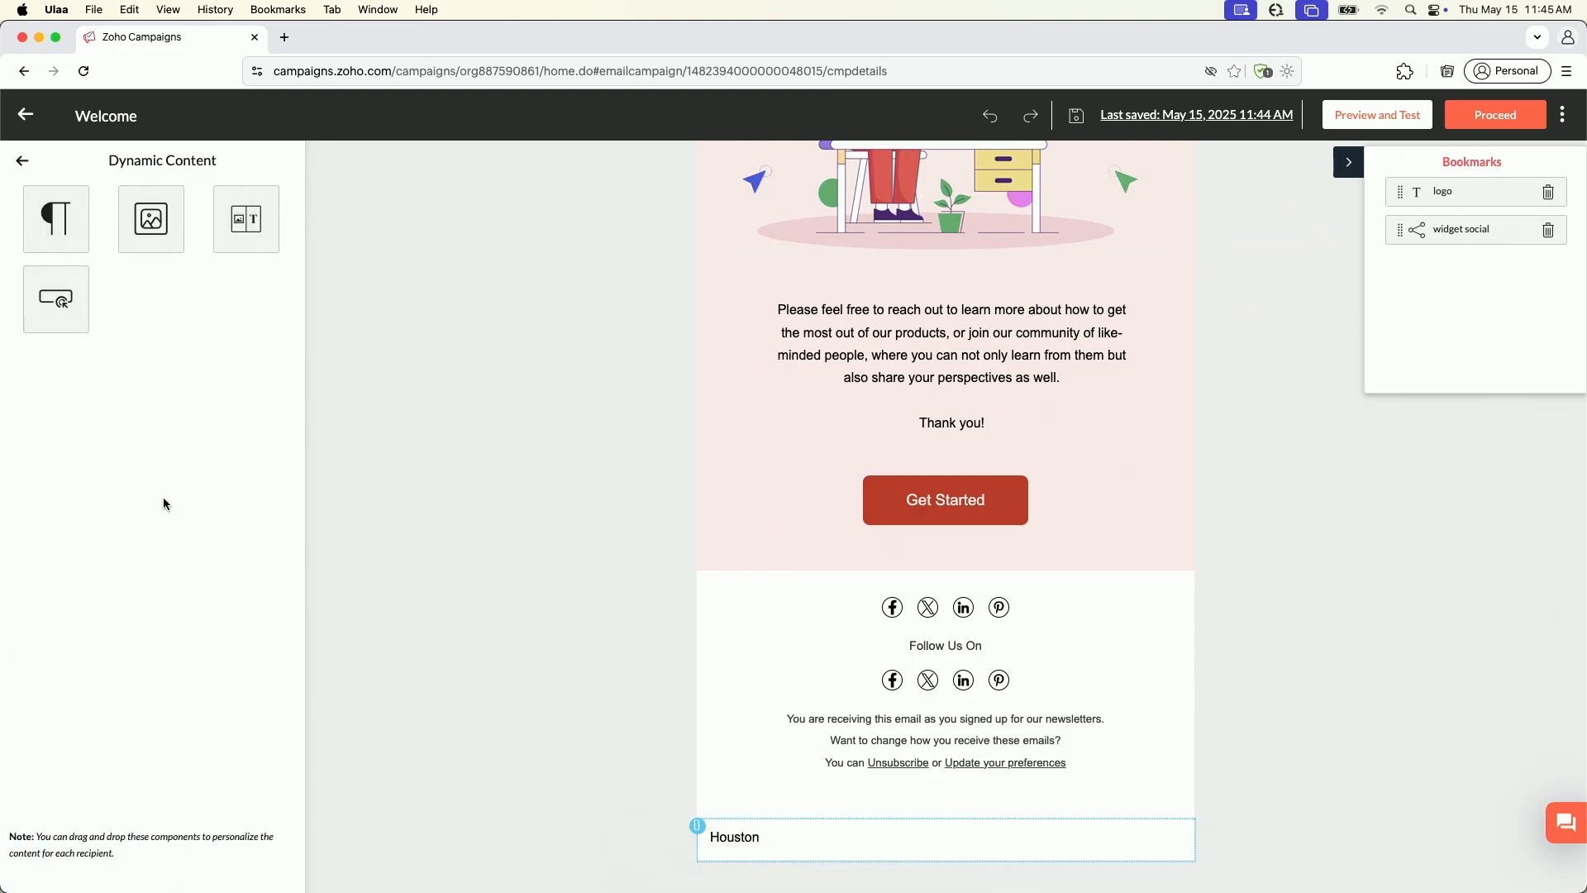
Add a second dynamic content text block beneath the lower row of social icons with the condition that CITY is Austin
left_click_drag(59, 233, 752, 724)
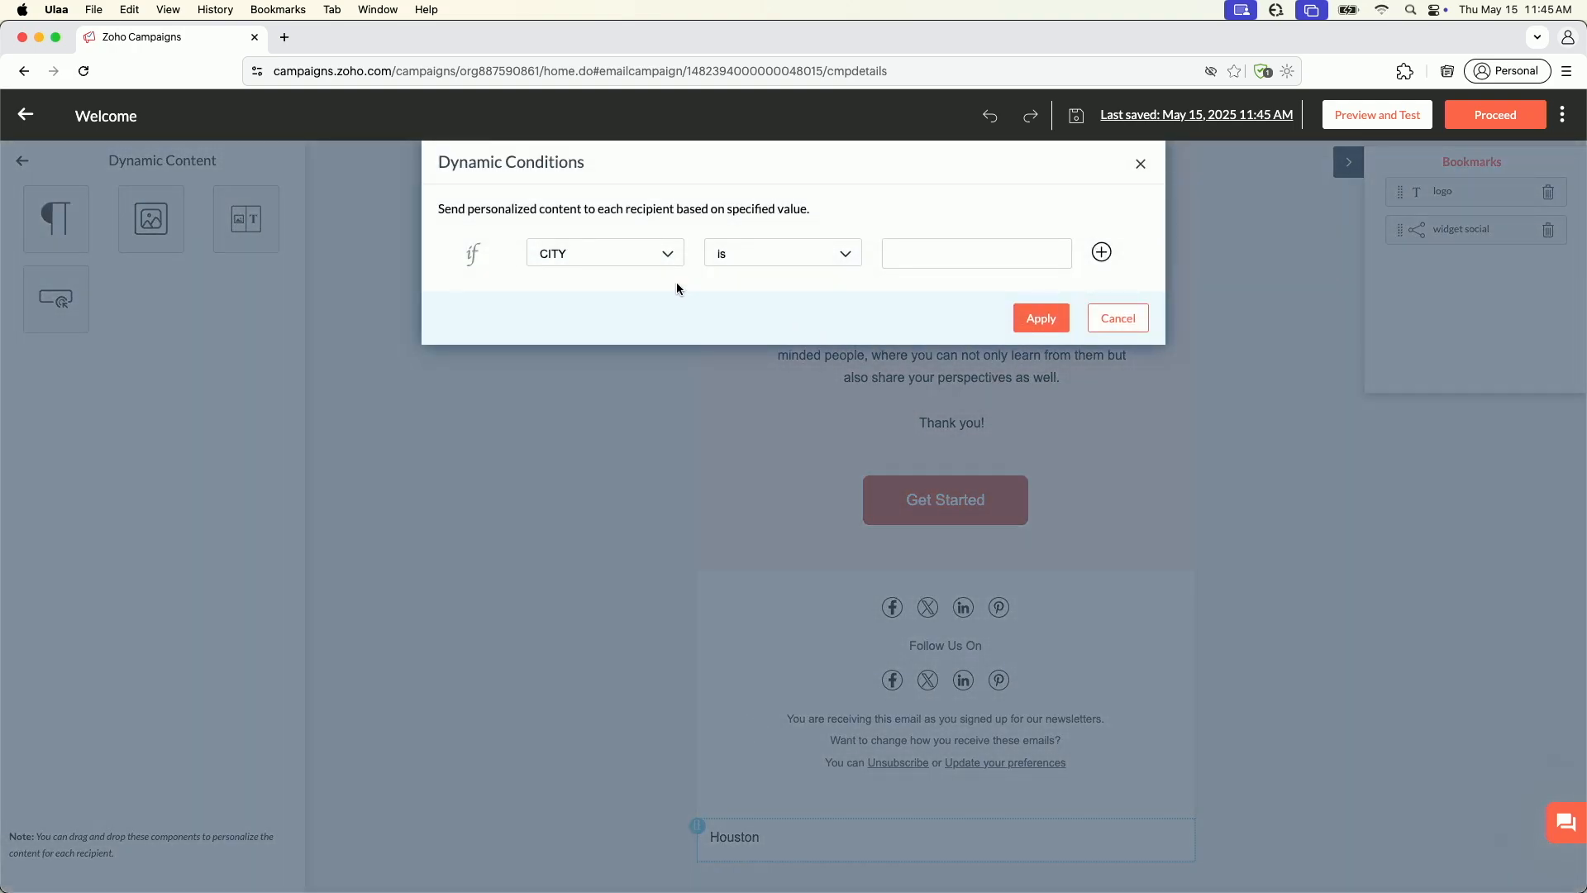
left_click(912, 256)
type("Austin")
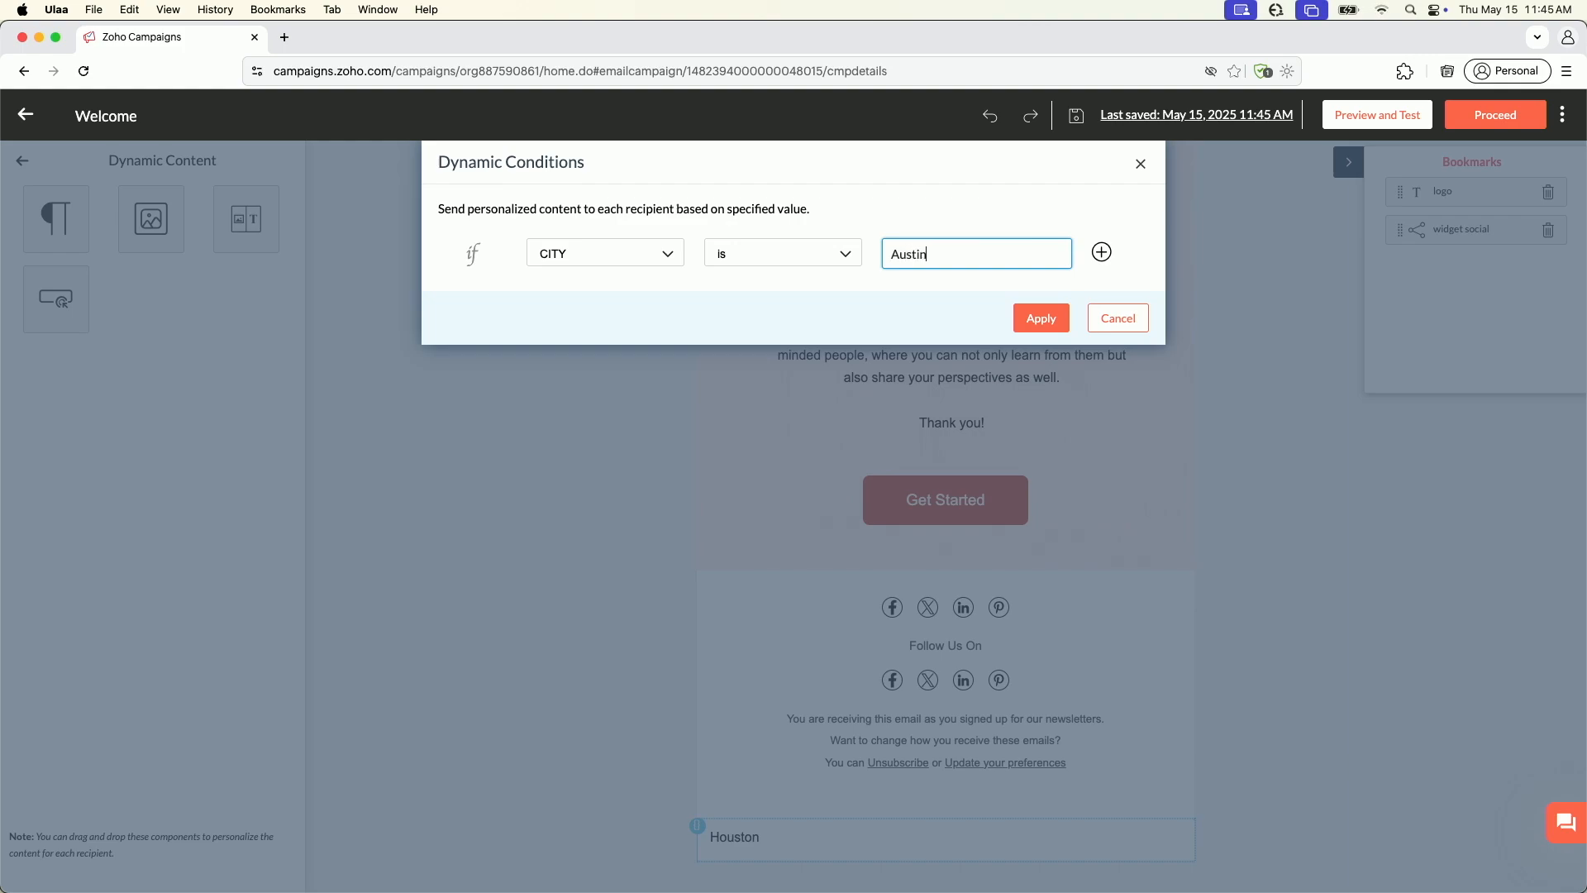
left_click(1040, 319)
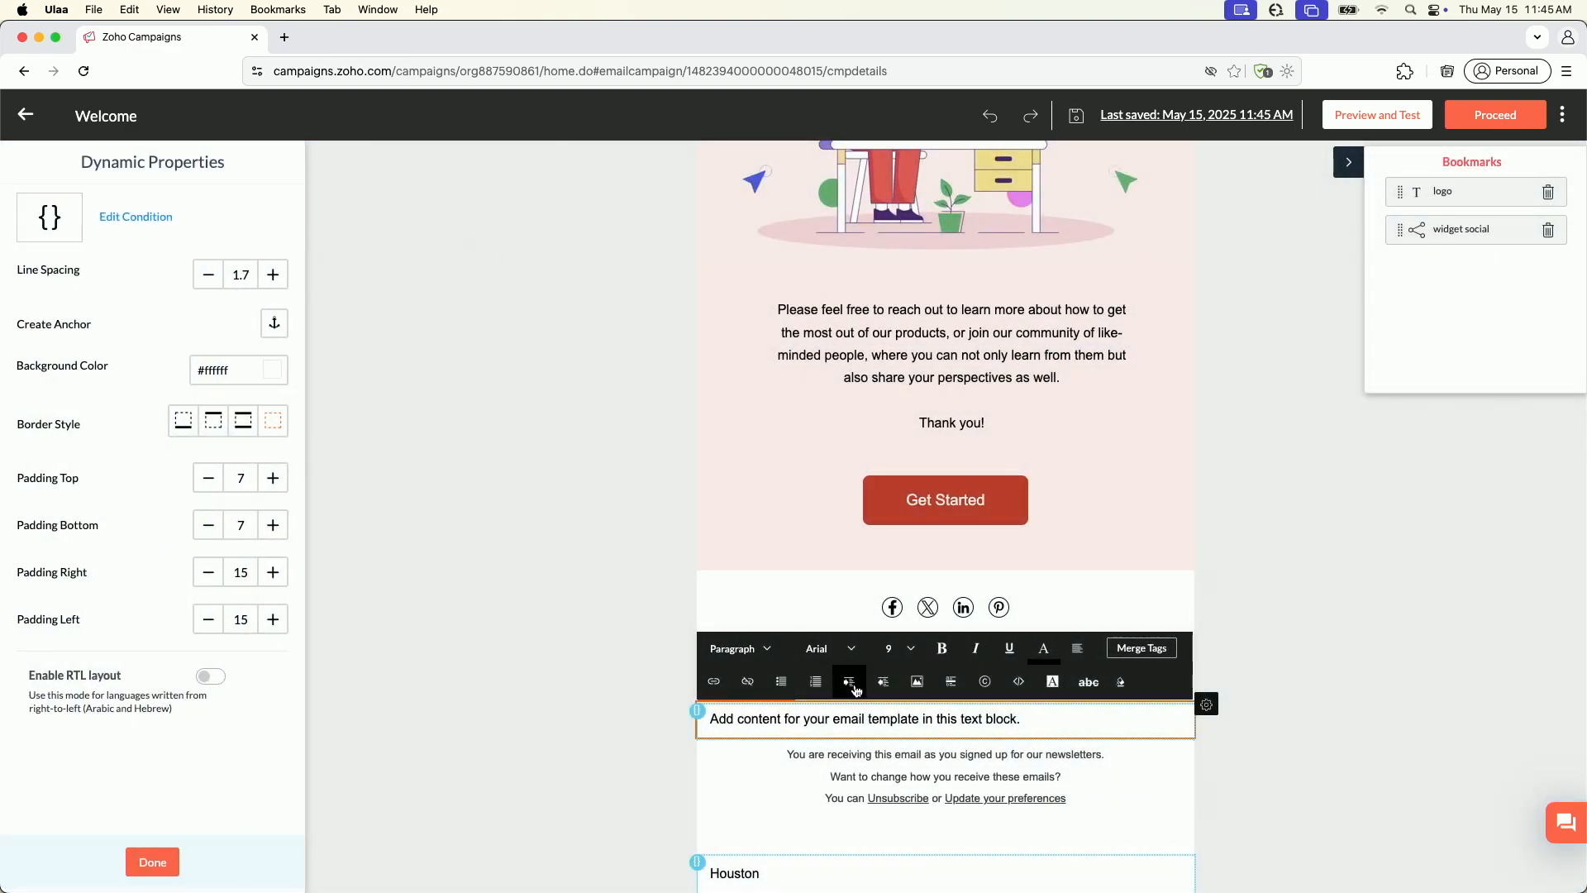
Replace the placeholder text of the dynamic block beneath the social icons with "Austin" and finish editing it
triple_click(852, 726)
type("A")
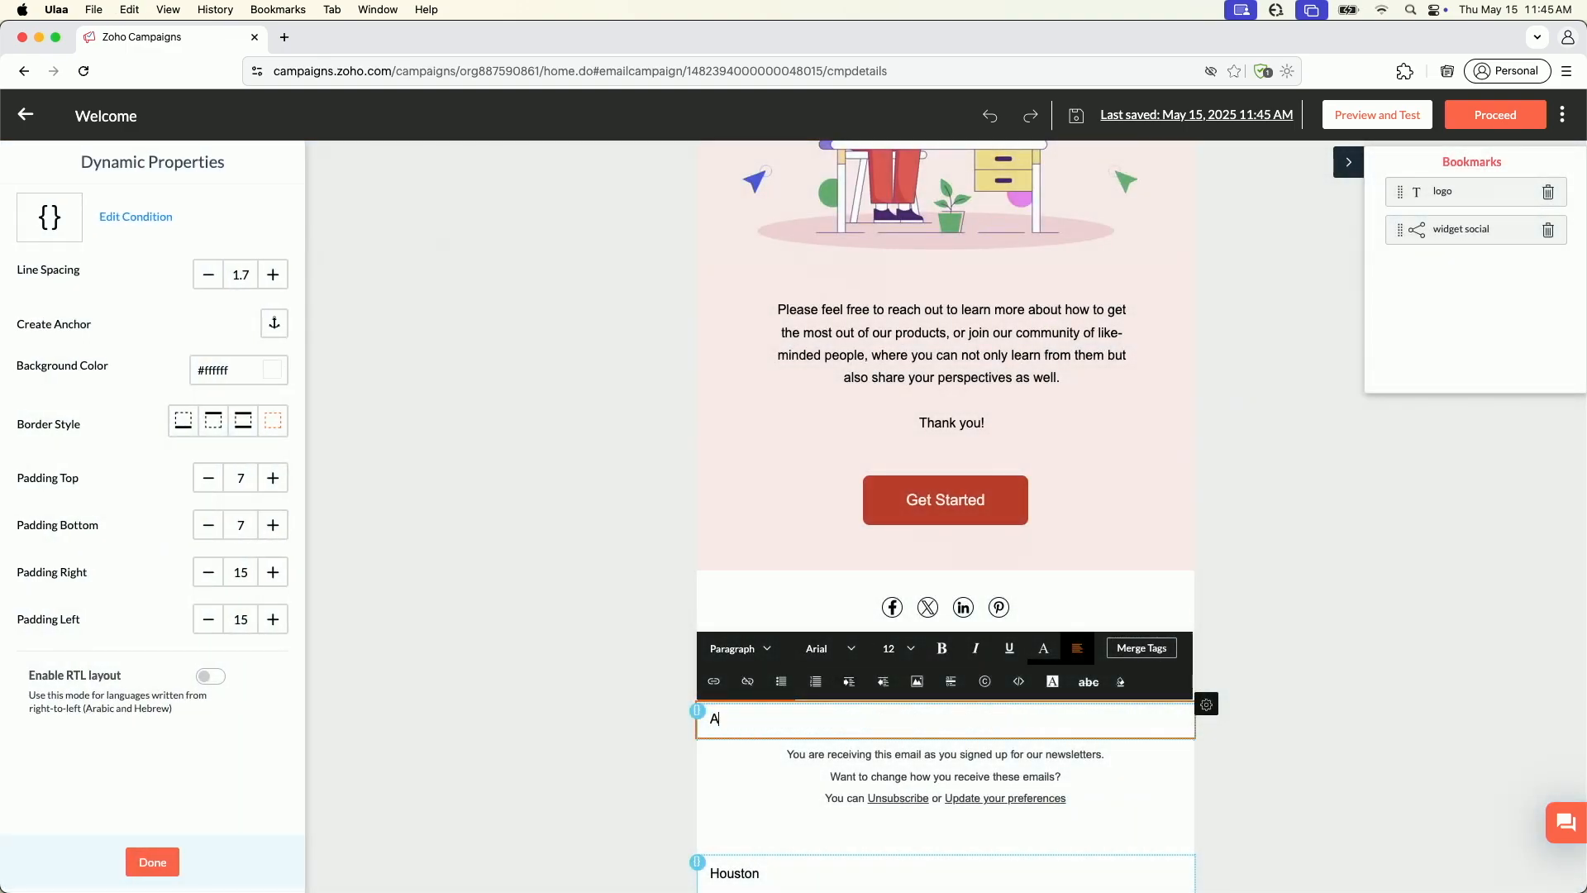
type("ustin")
left_click(691, 668)
scroll(780, 697, "down", 1)
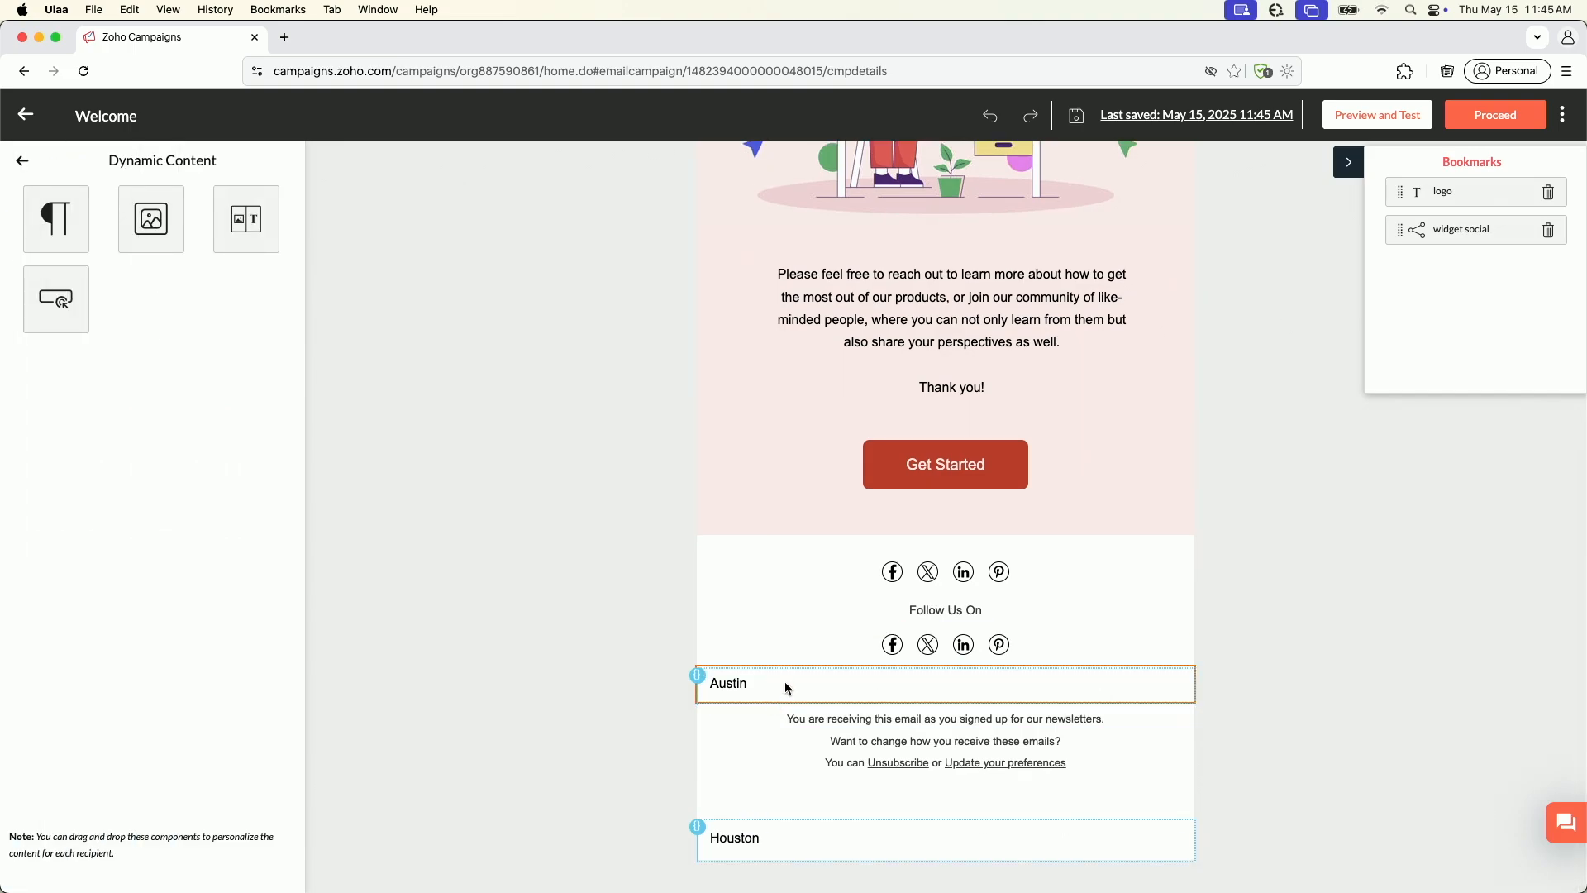
Review the Austin and Houston dynamic text blocks in the footer and close their properties
left_click(787, 687)
left_click_drag(784, 686, 707, 693)
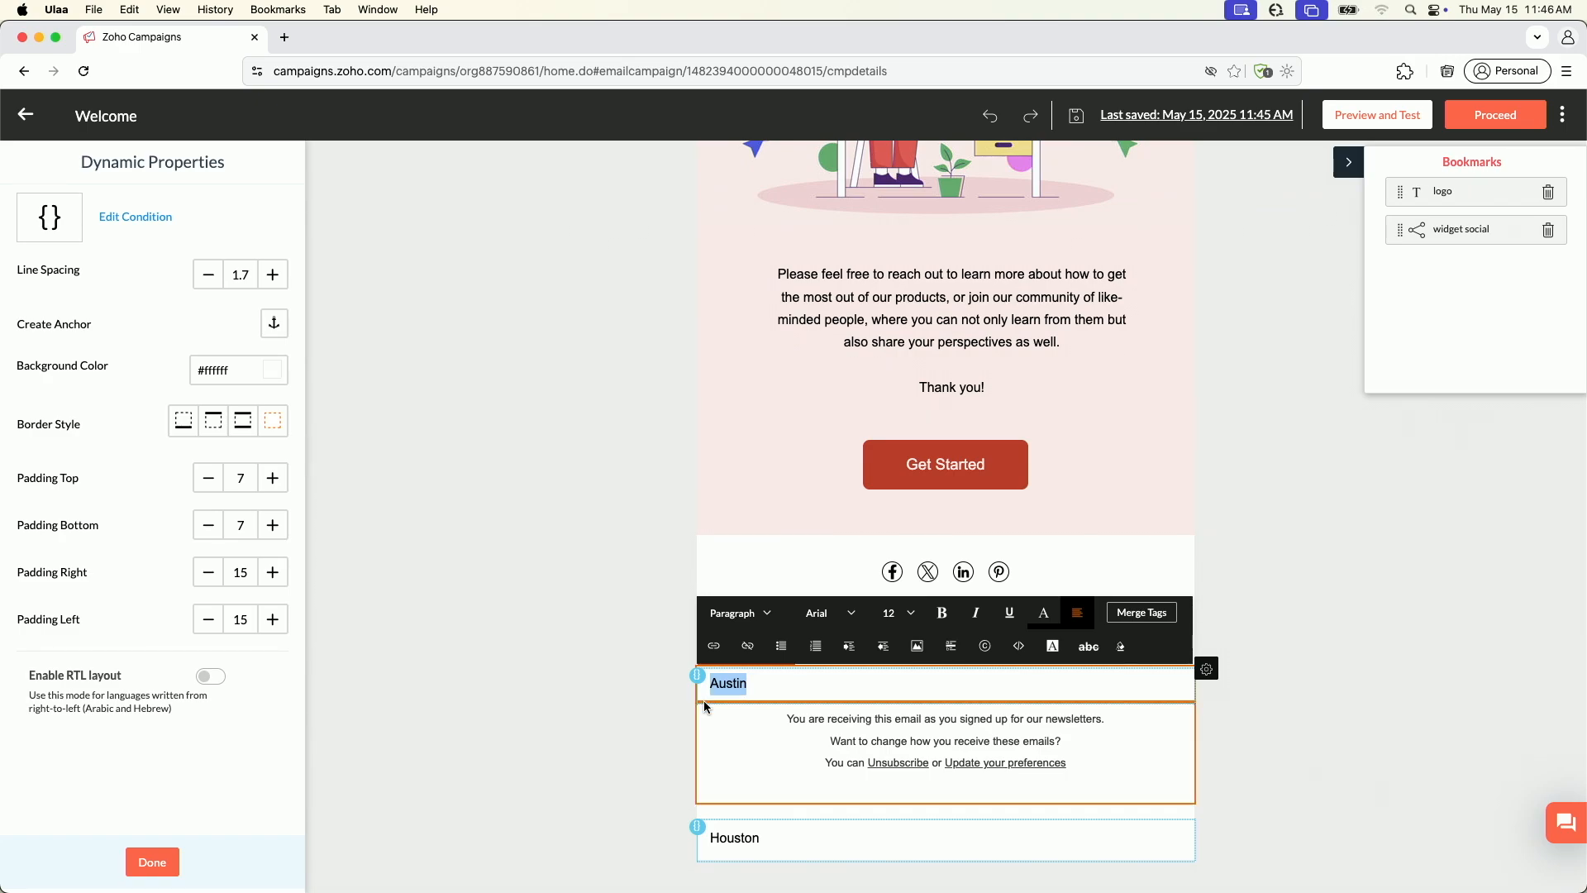
left_click(767, 834)
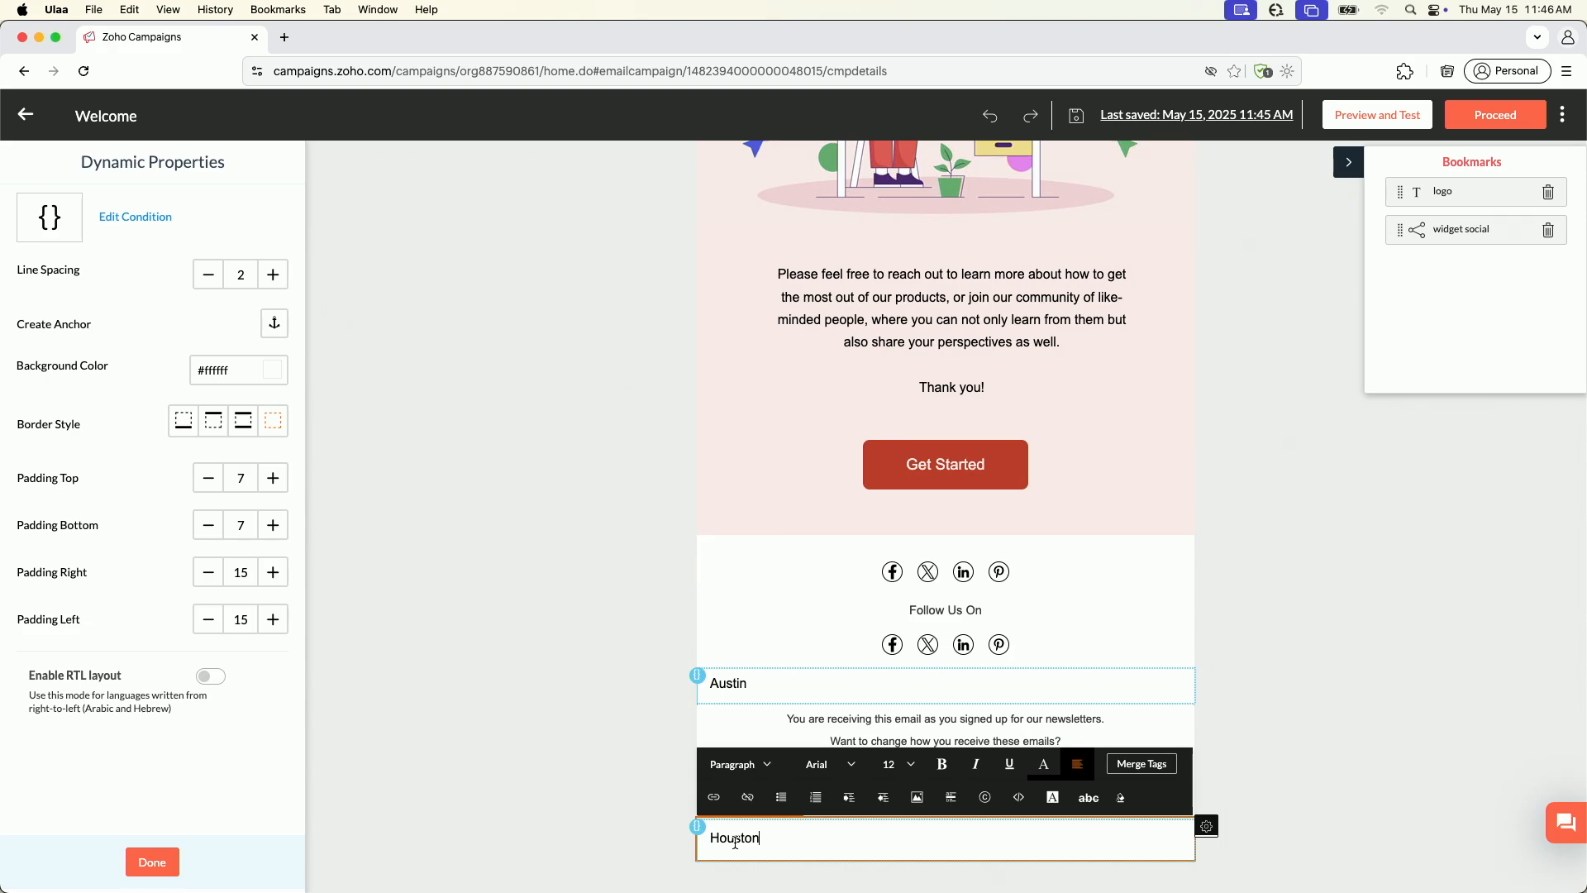
left_click(153, 861)
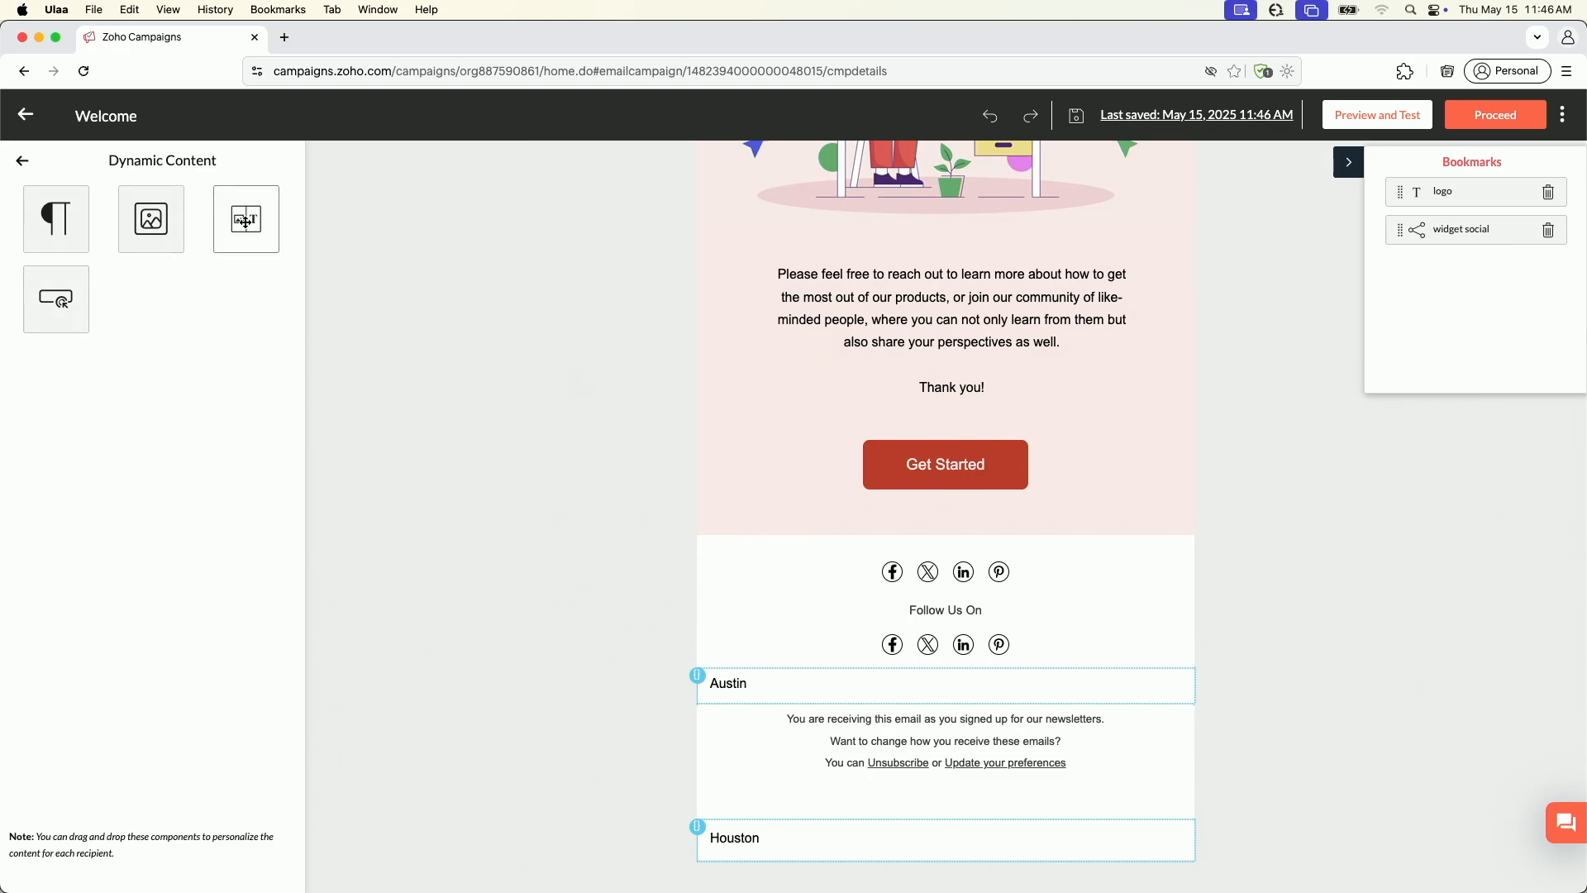
Leave the dynamic content components, look at the available attachment components, and return to the full set of elements
left_click(22, 162)
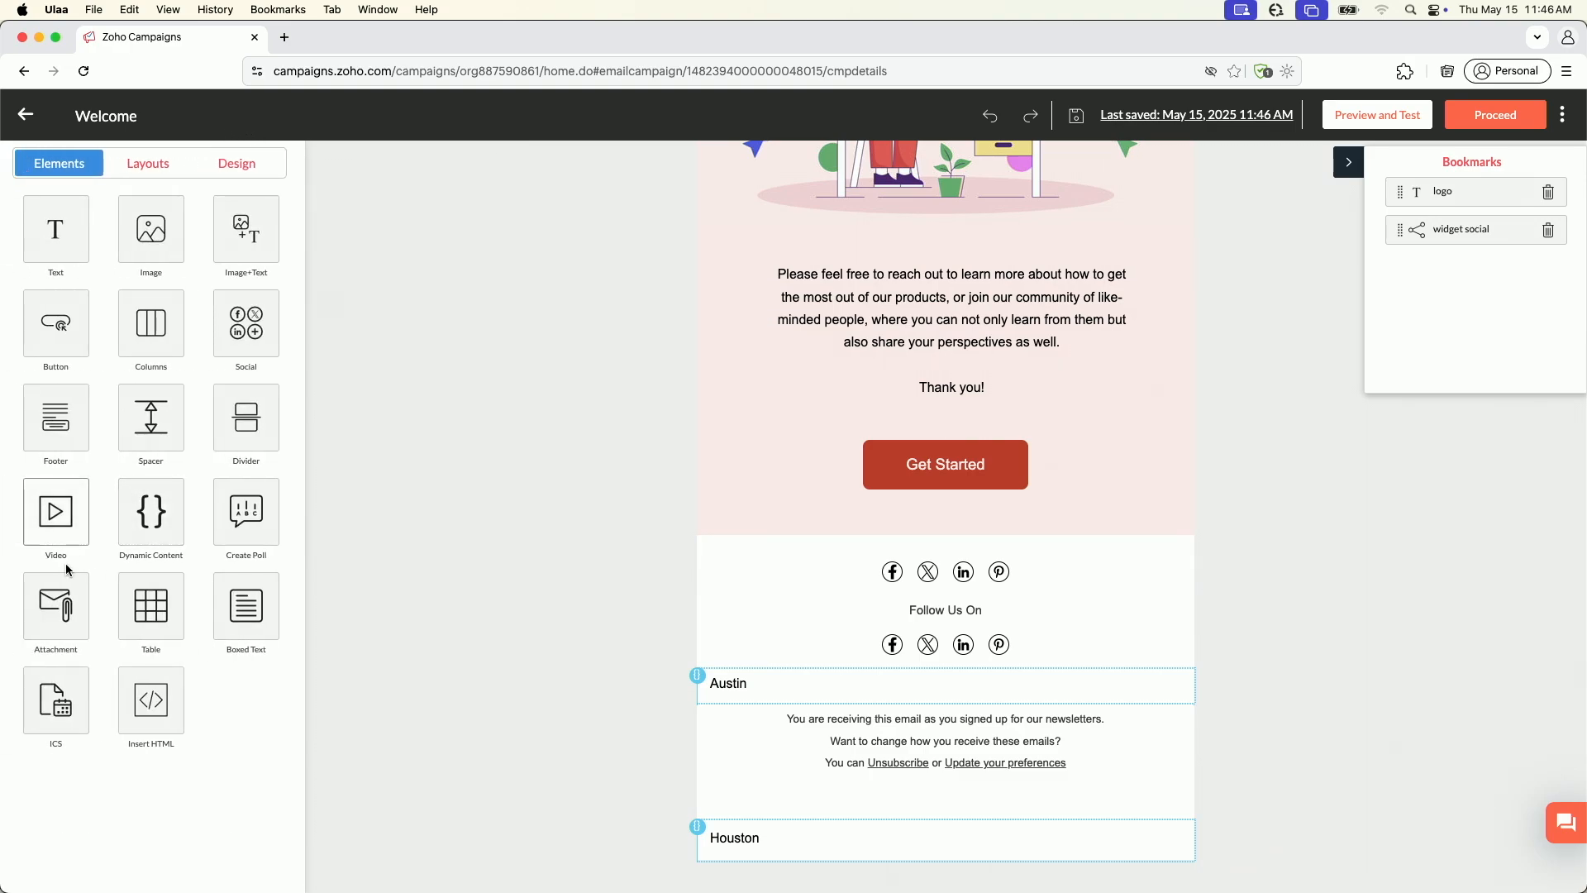
left_click(66, 615)
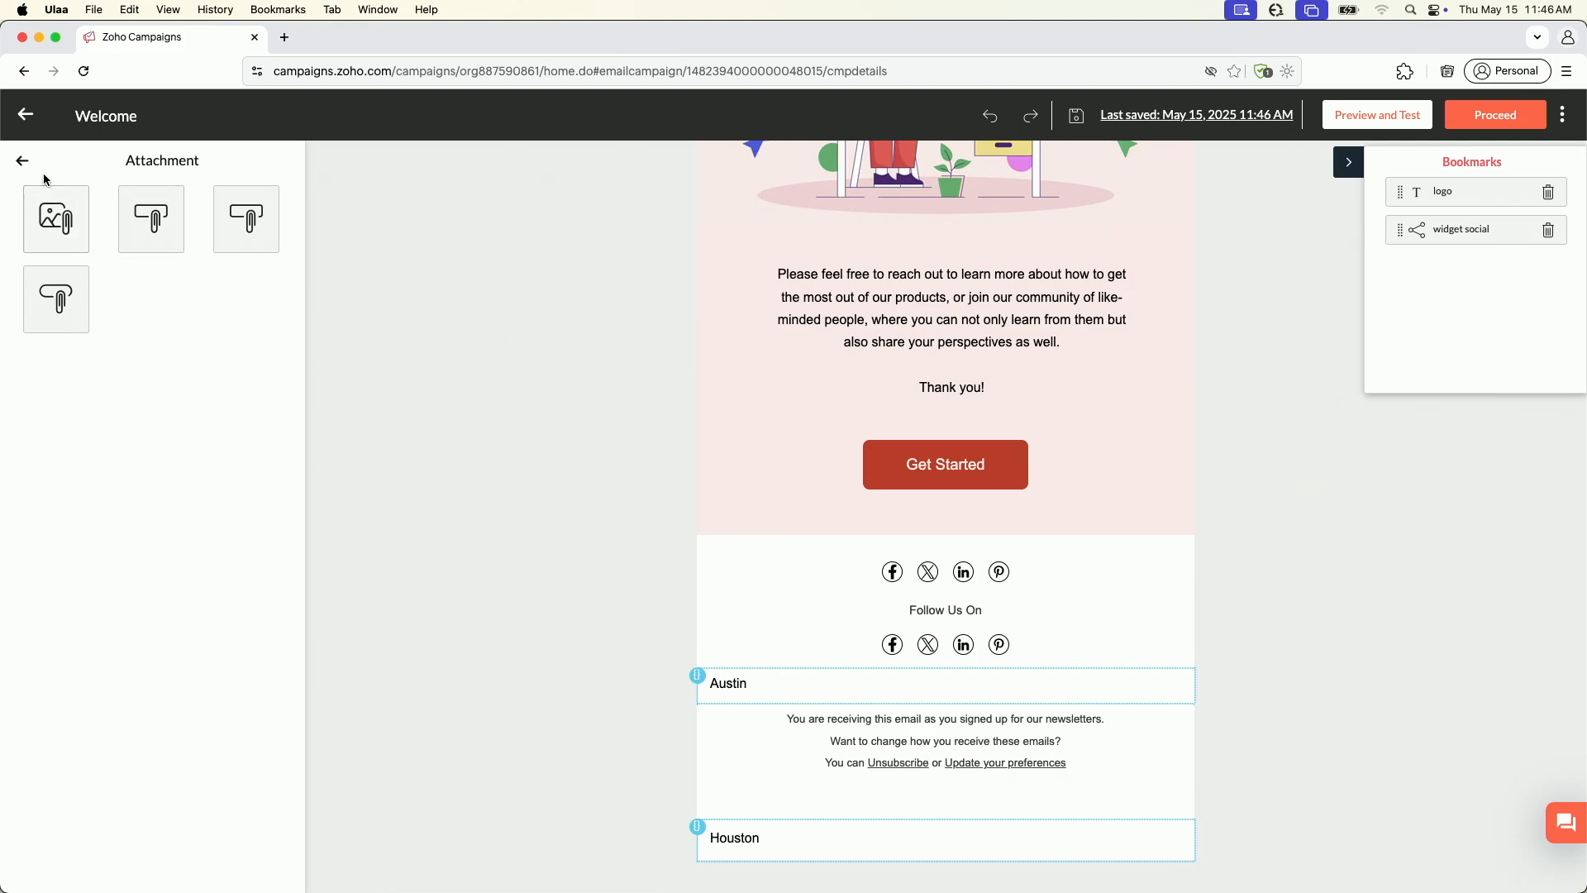
left_click(22, 162)
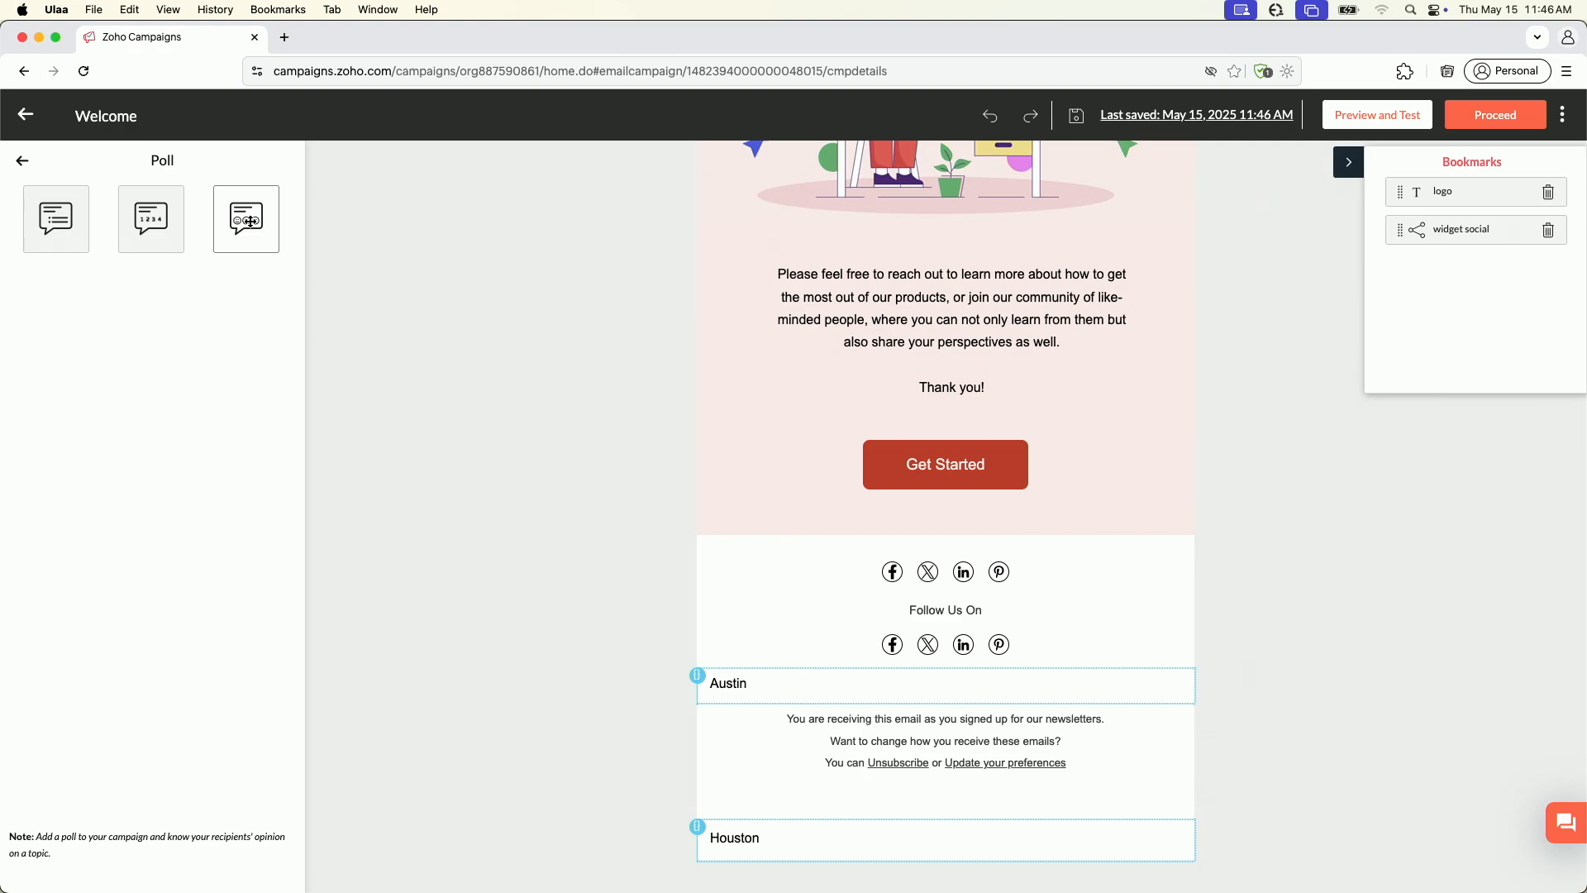
Insert an emoji reaction poll below the Get Started button with the question "How we are doing"
mouse_move(251, 222)
left_mouse_down()
mouse_move(438, 275)
mouse_move(950, 488)
mouse_move(931, 523)
left_mouse_up()
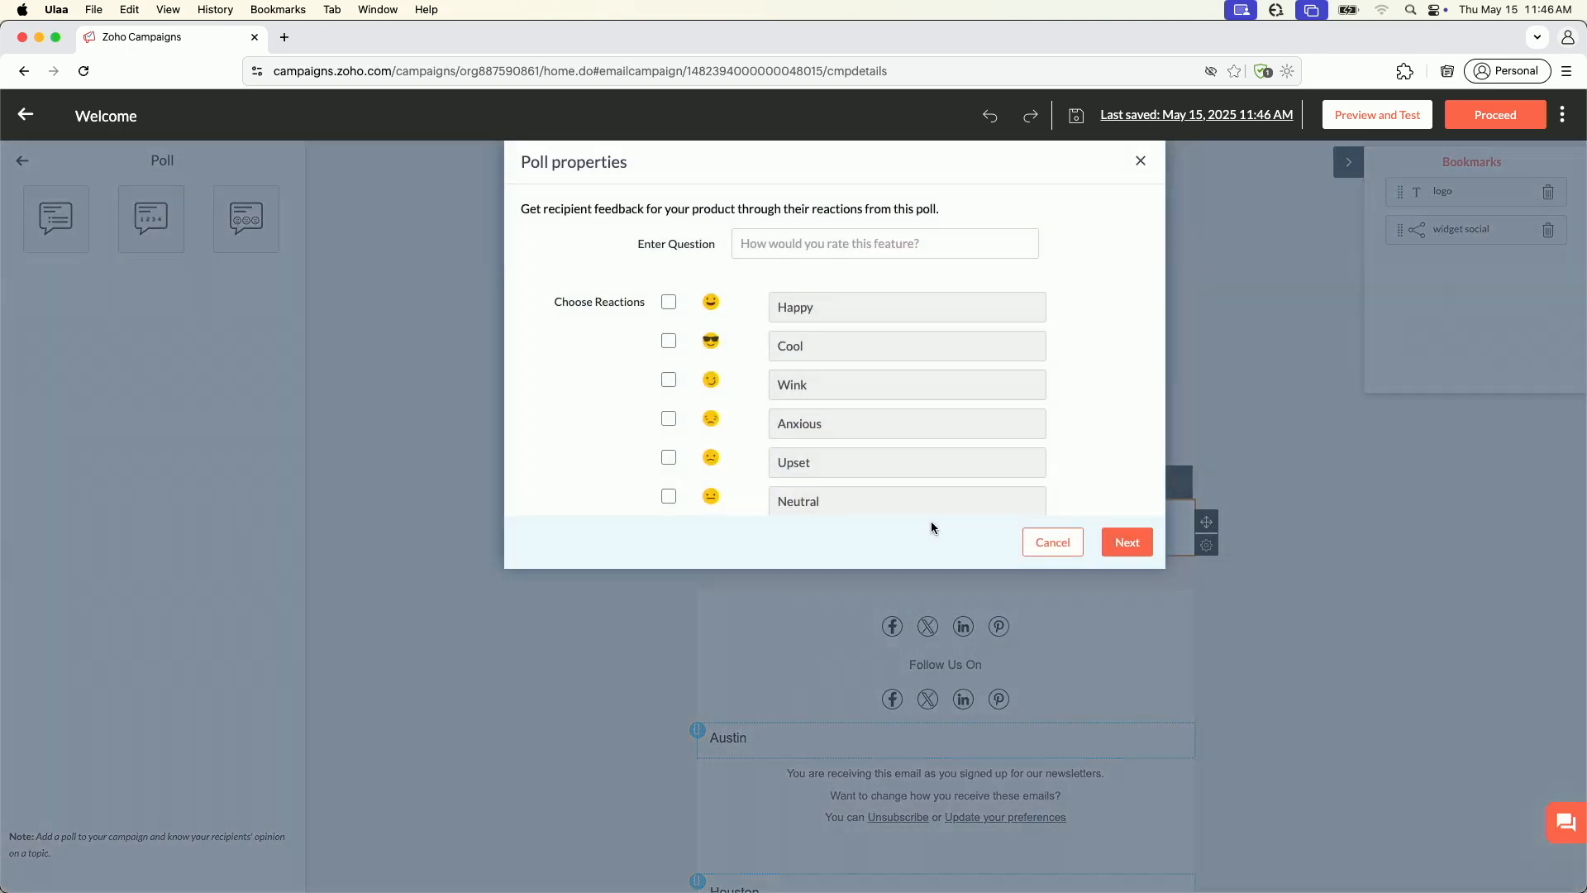
left_click(774, 246)
type("How we are doing")
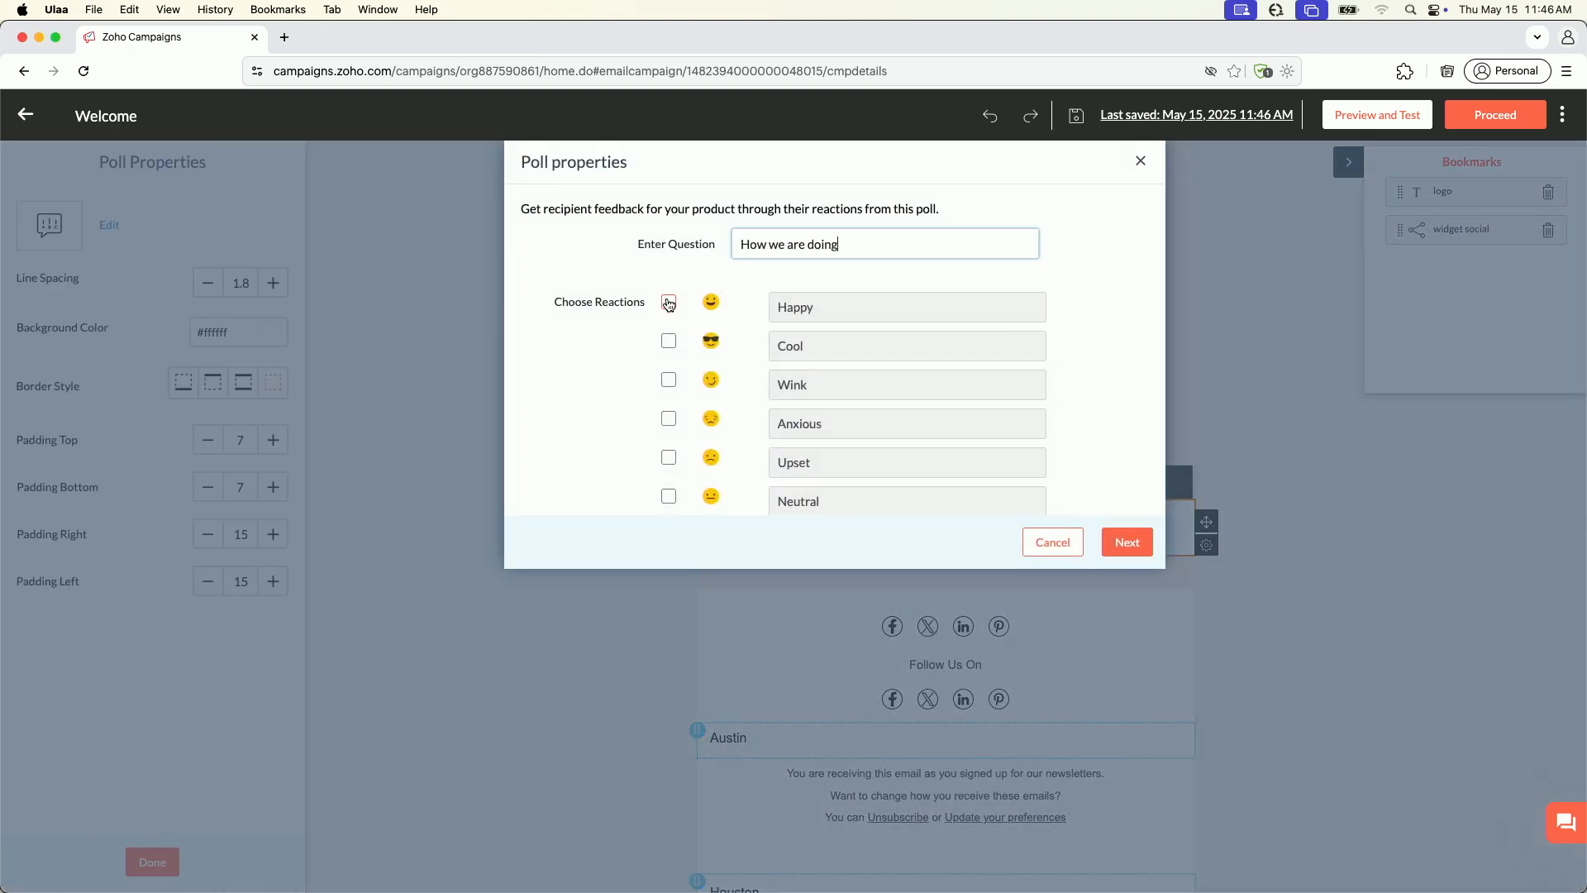
Give the poll the Happy and Angry reactions, accept the default display settings, complete its setup, and return to the full set of elements
left_click(669, 301)
scroll(733, 350, "down", 3)
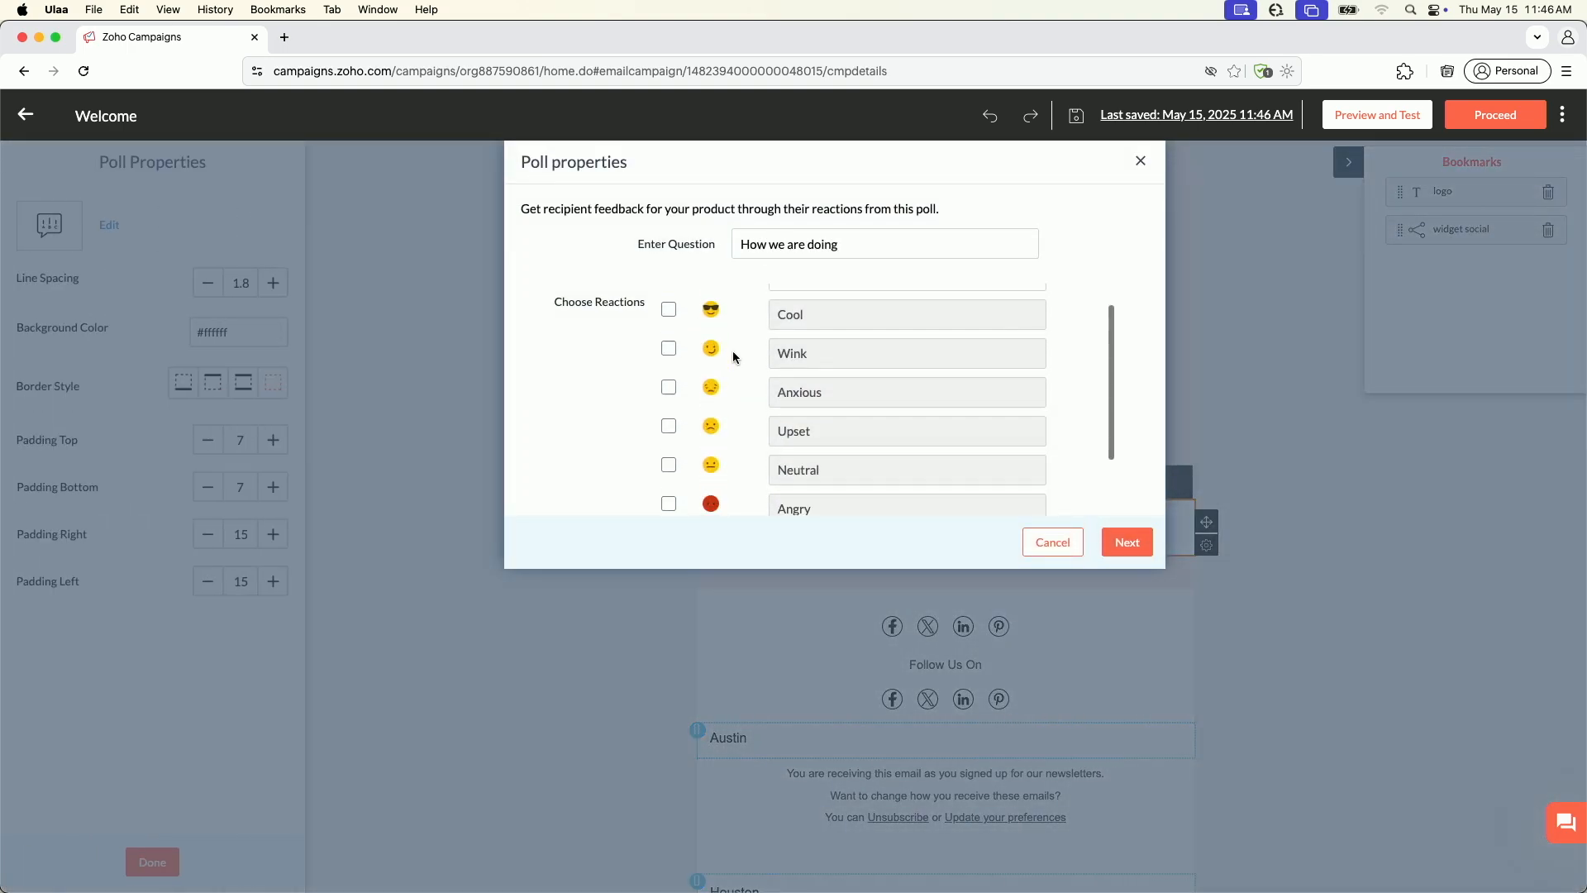
left_click(669, 399)
left_click(1127, 541)
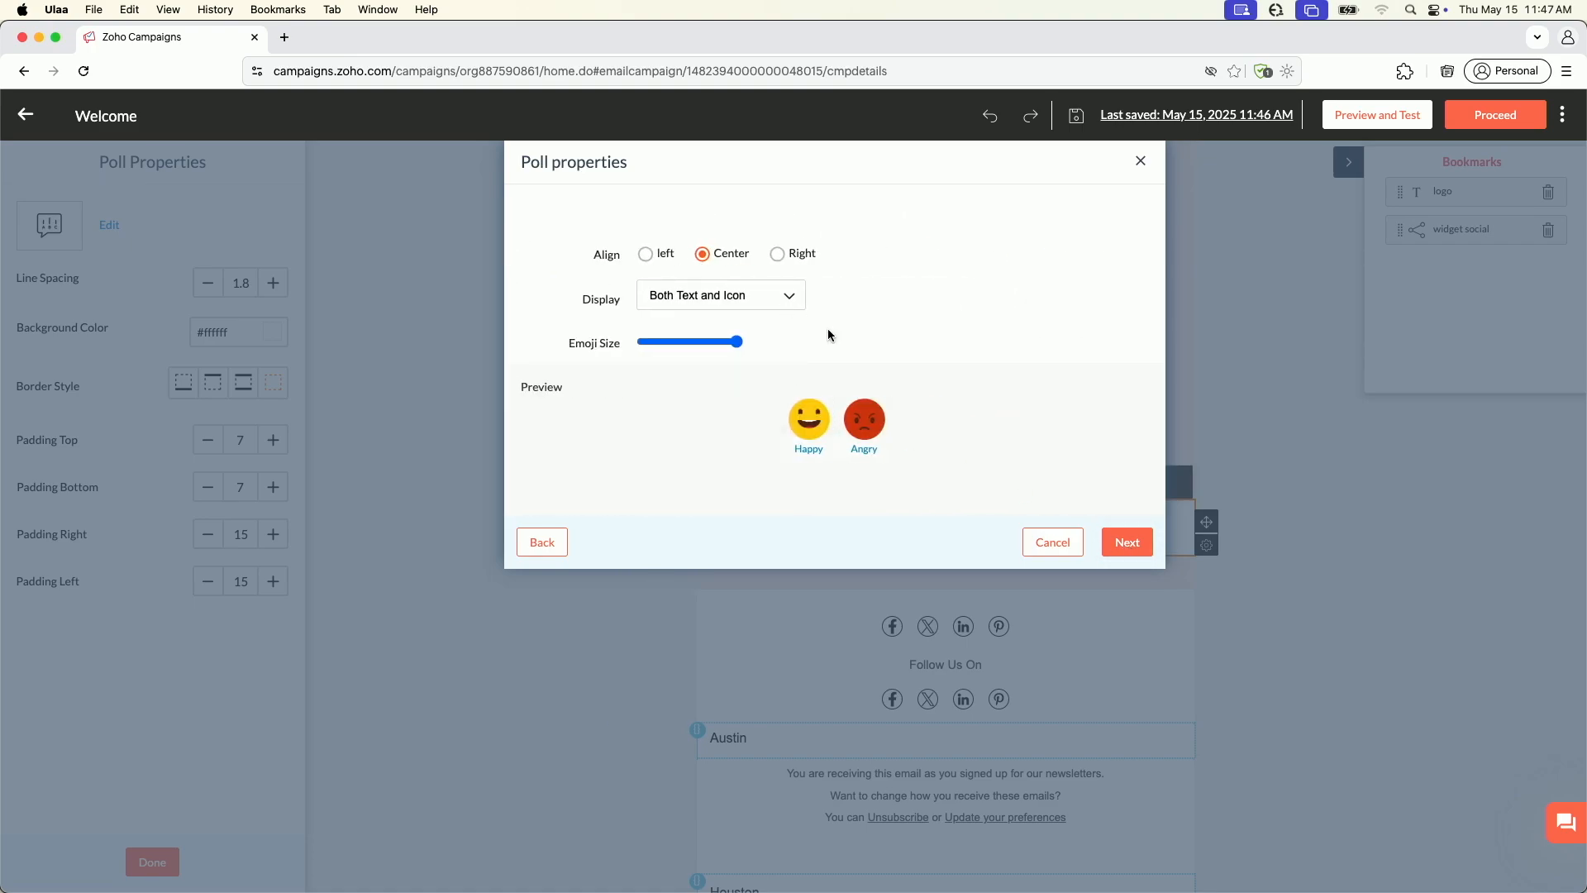
left_click(1127, 542)
left_click(549, 530)
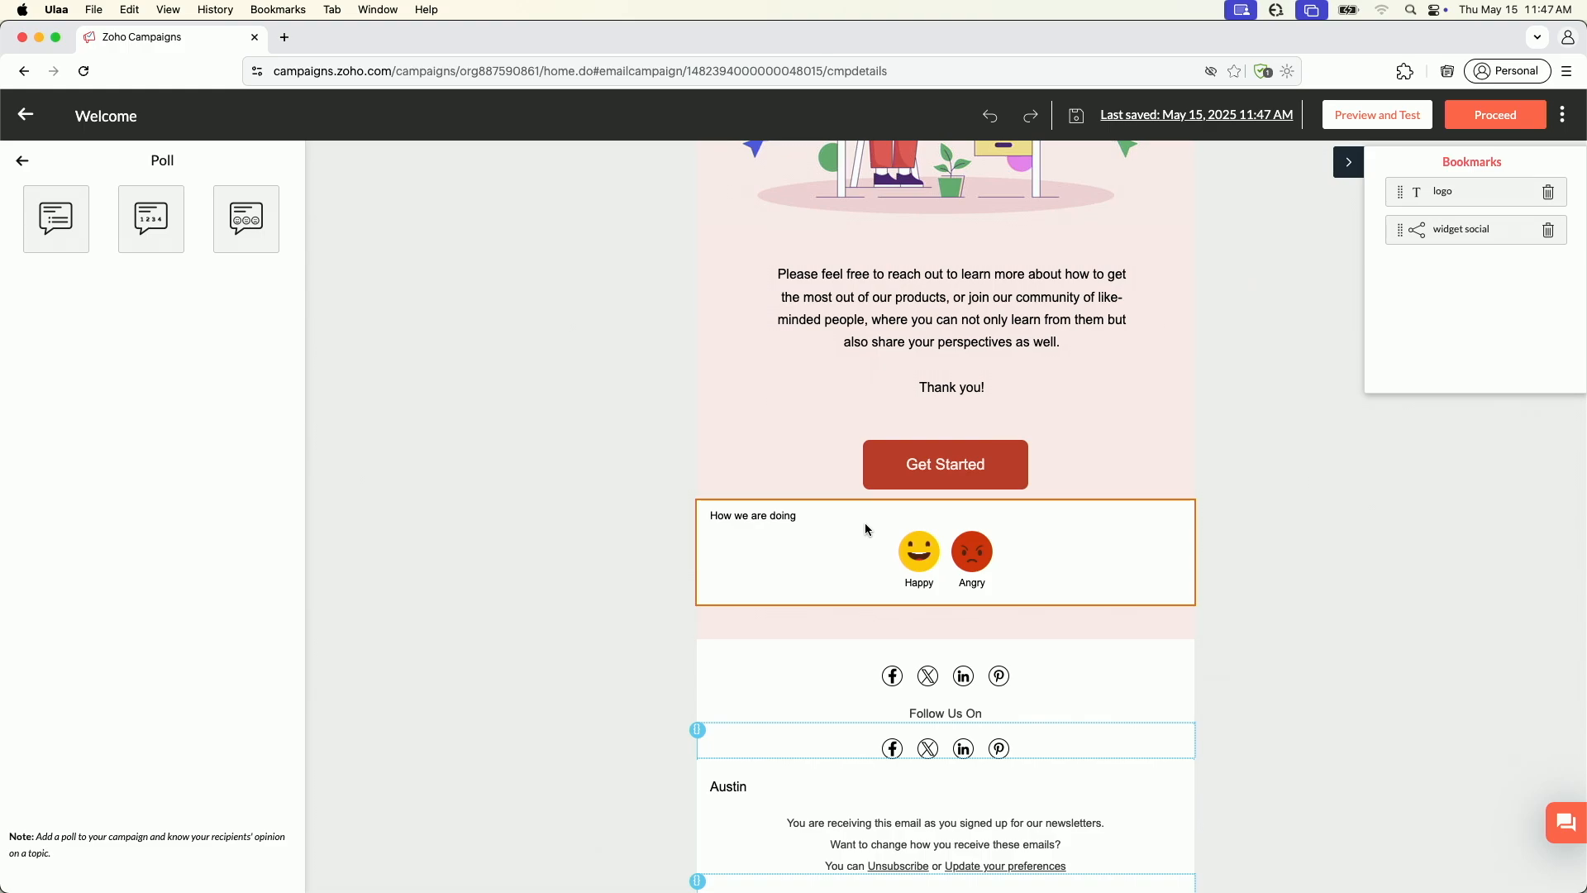
left_click(23, 163)
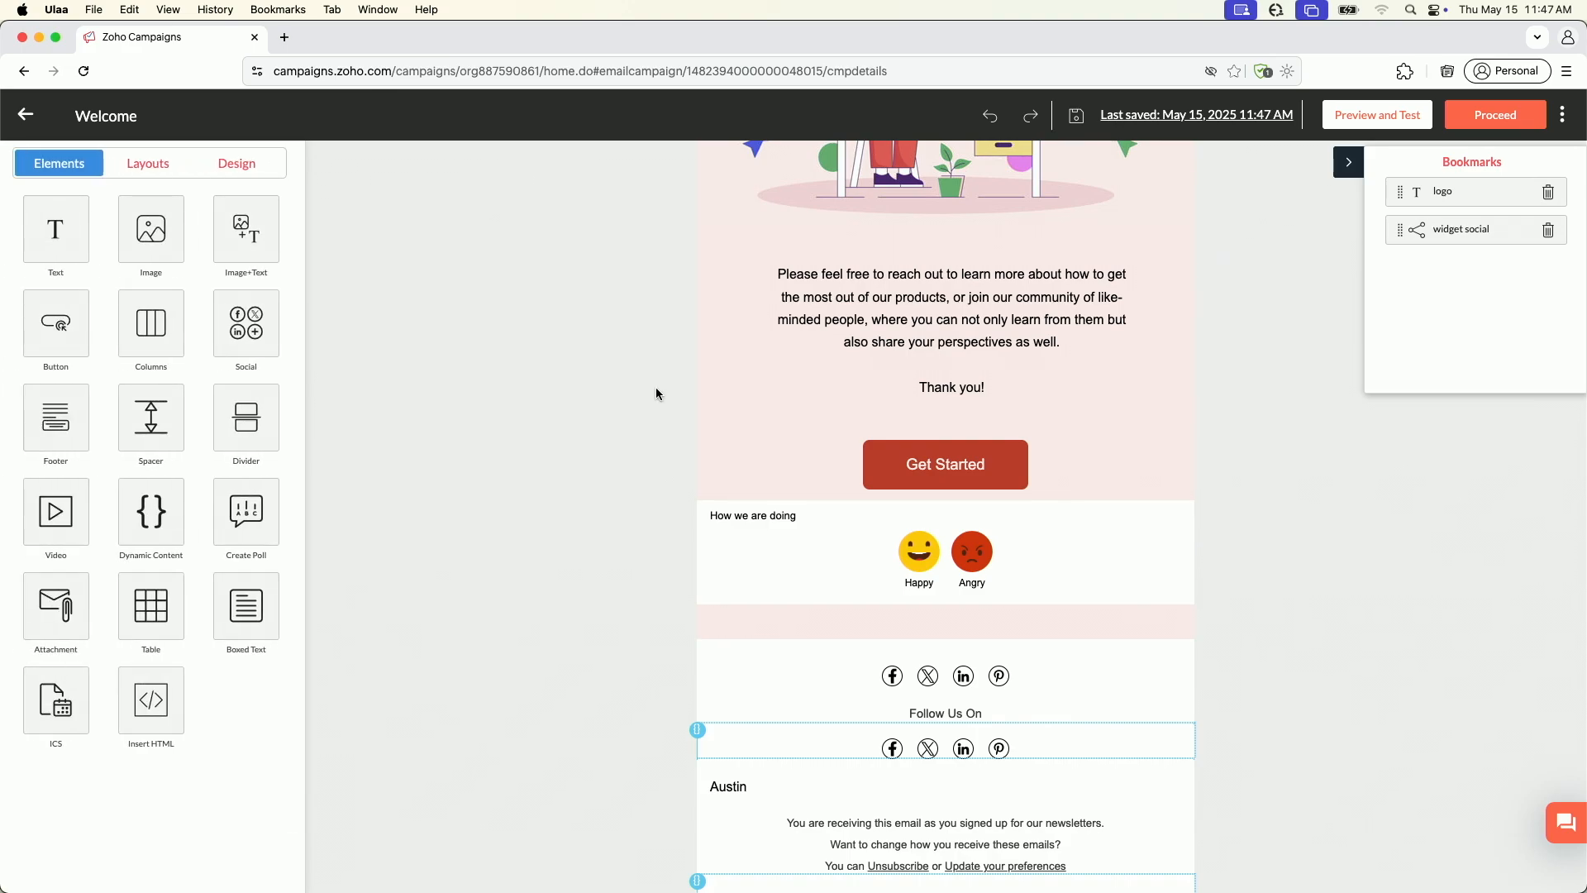
Preview the whole campaign in the desktop view and in the mobile view
scroll(805, 355, "down", 2)
scroll(805, 358, "up", 10)
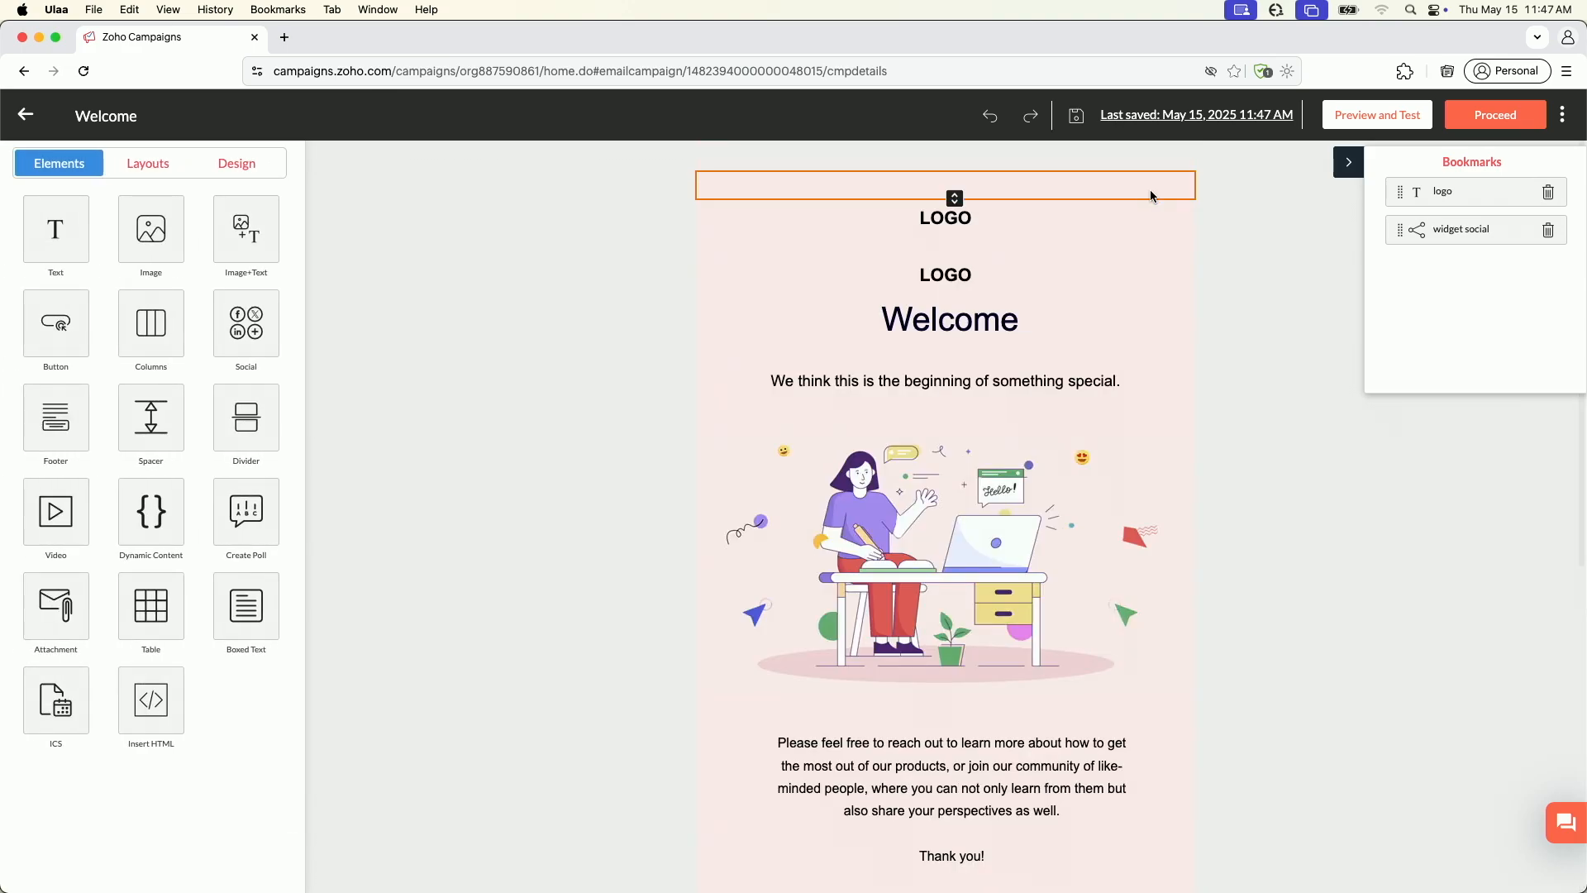
left_click(1377, 115)
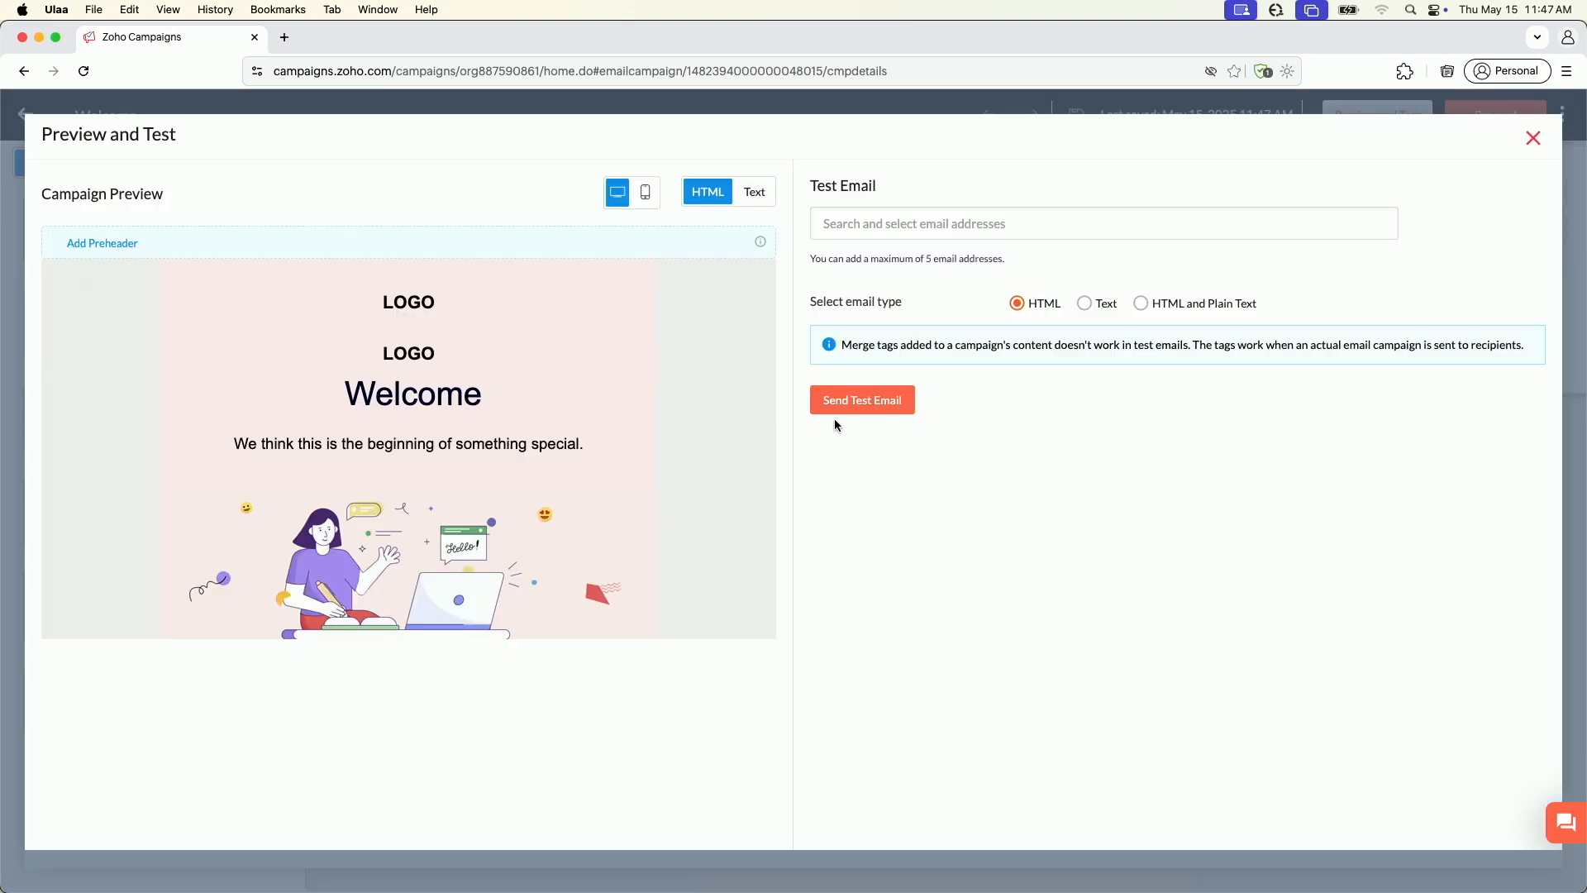
scroll(519, 499, "down", 10)
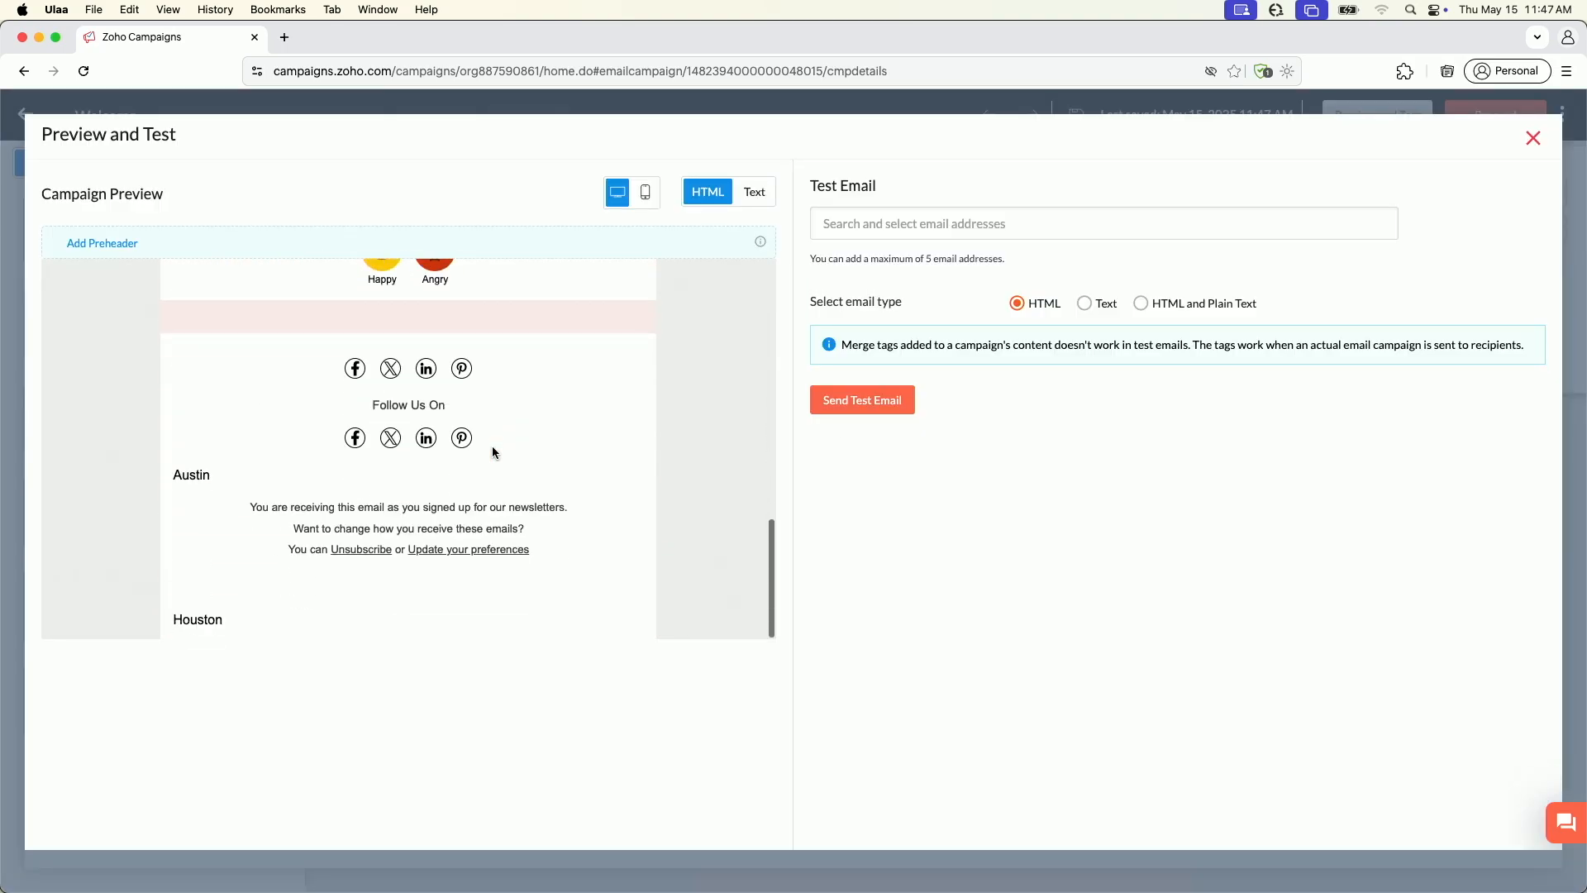
scroll(563, 308, "up", 10)
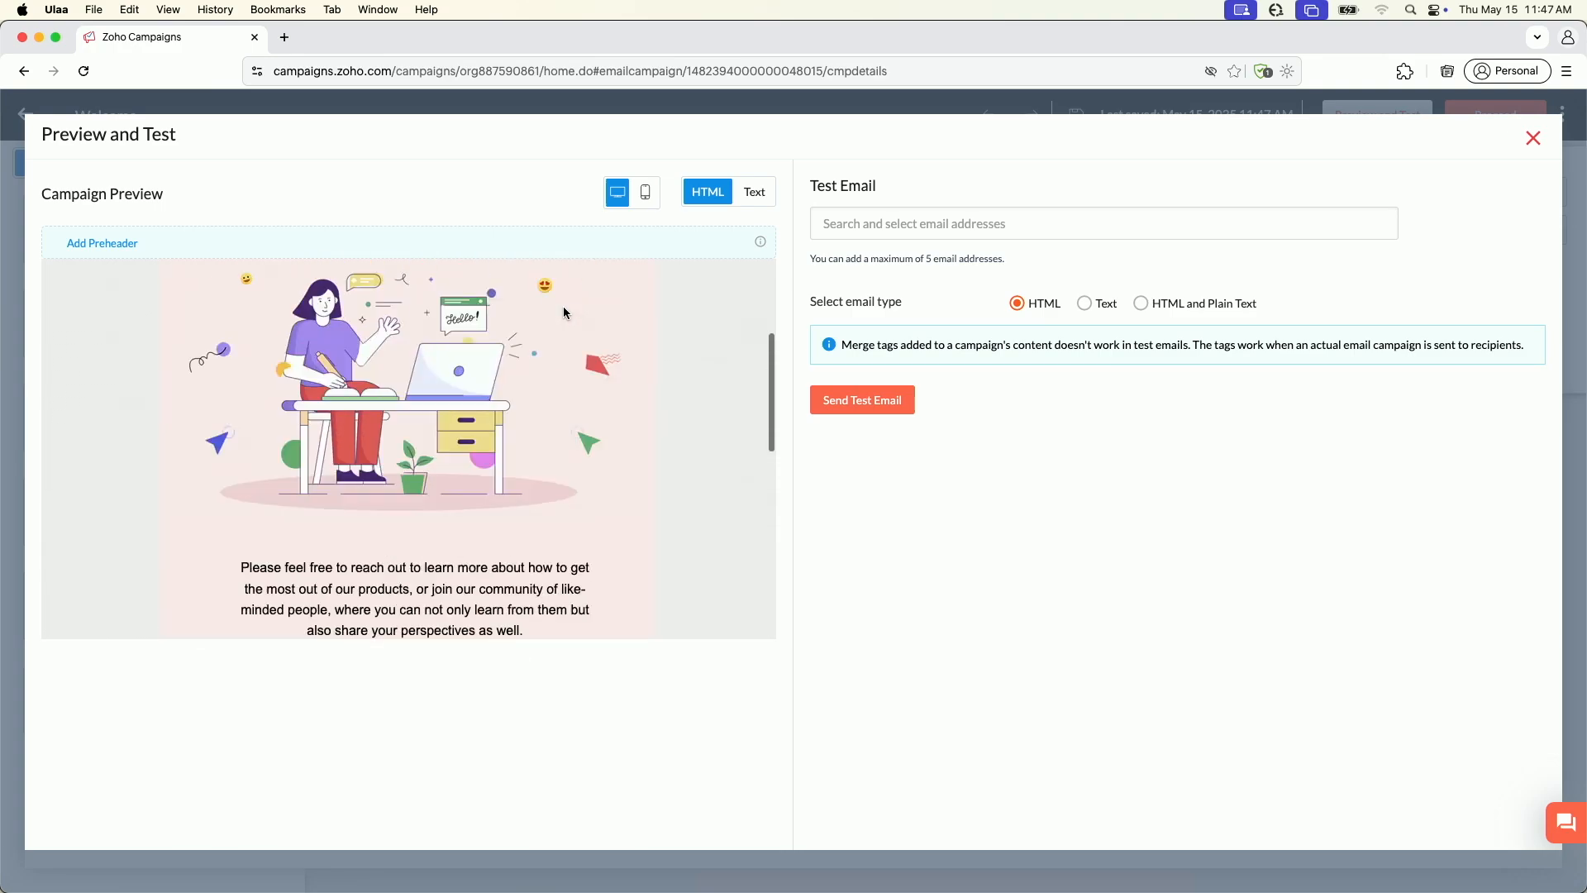
left_click(644, 204)
scroll(488, 481, "down", 10)
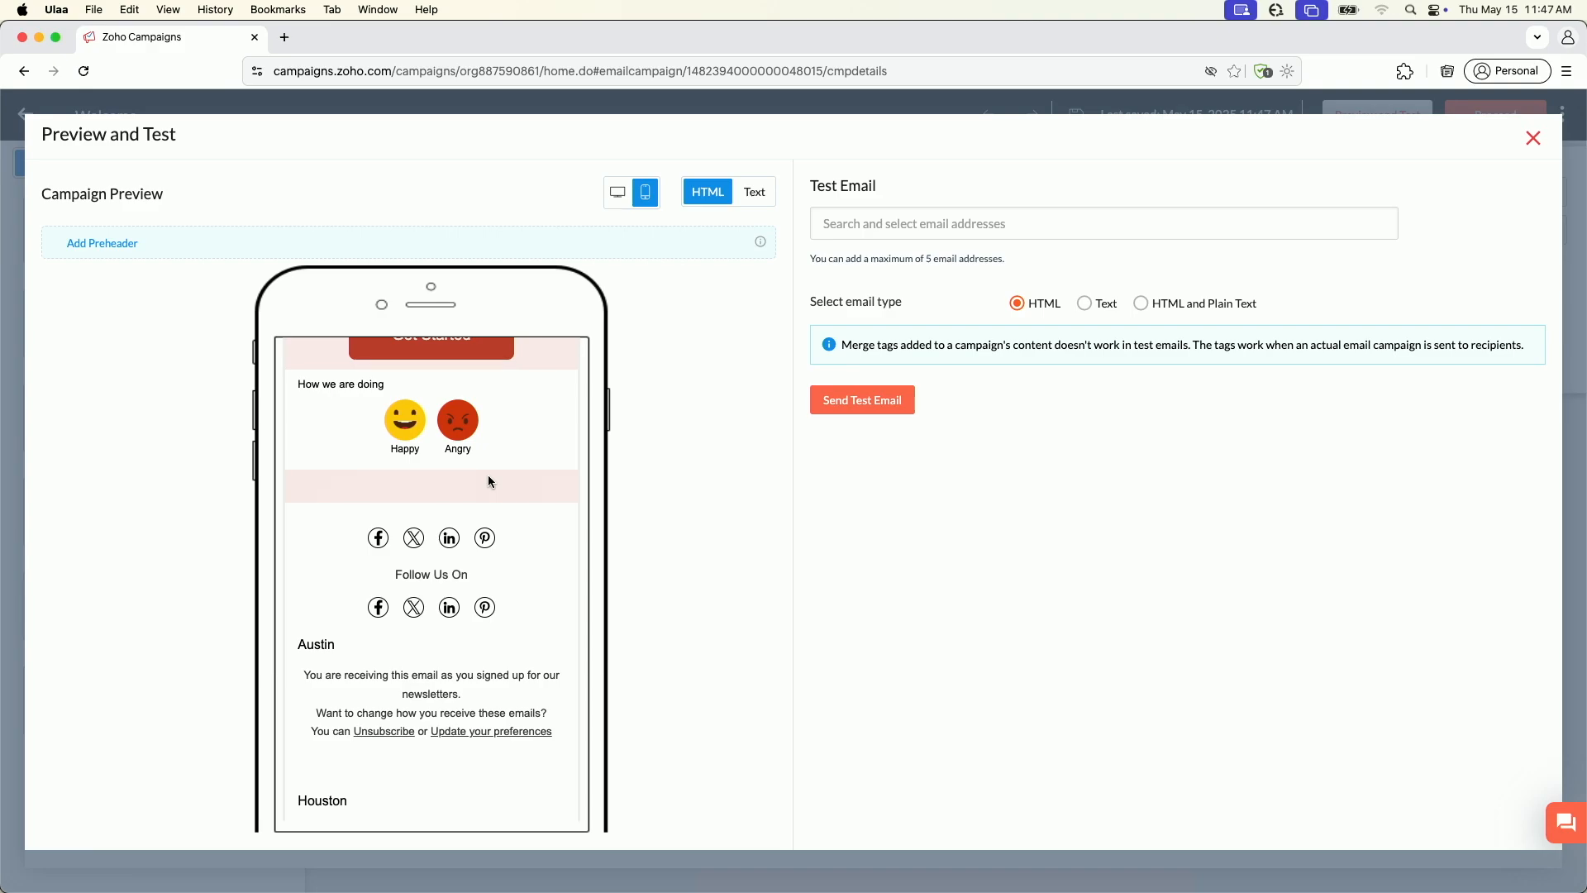
Open the list of recipient addresses for the test email
left_click(906, 217)
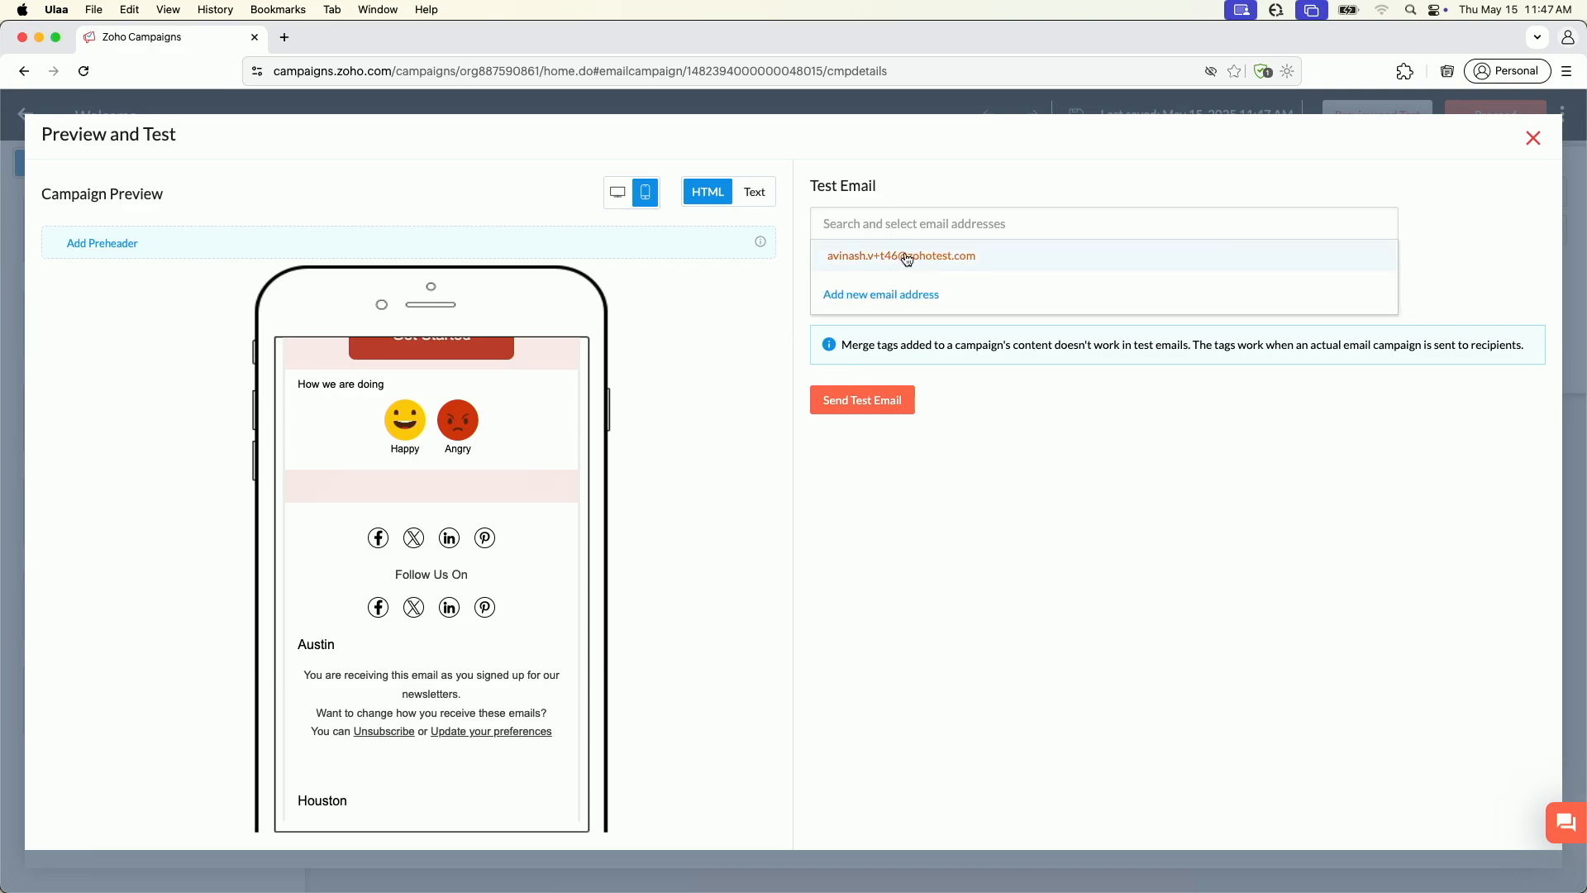